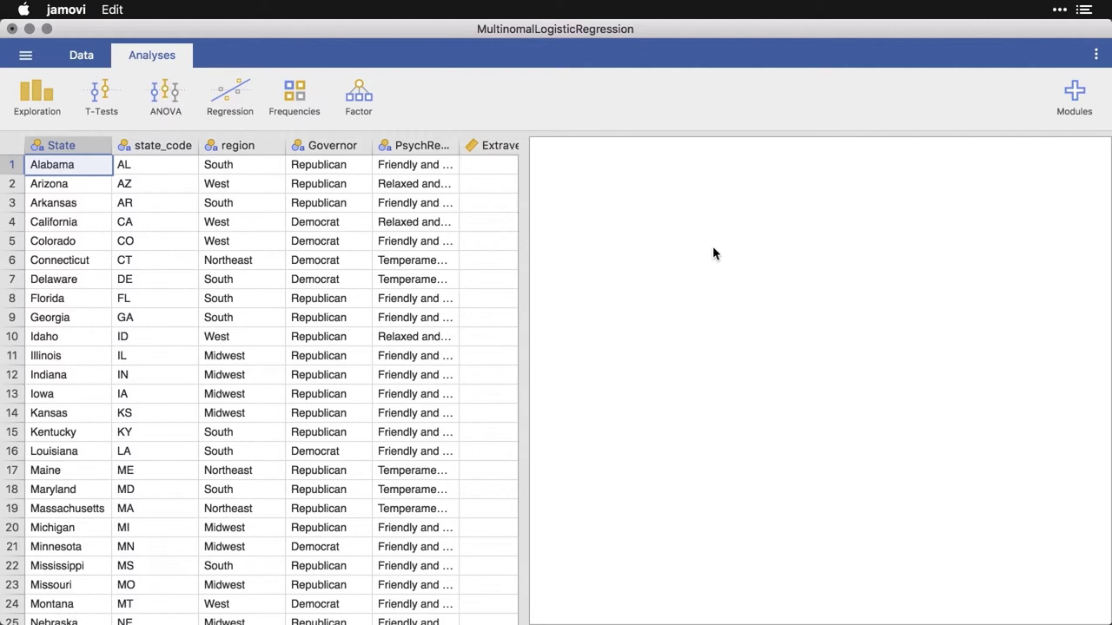
Select the whole PsychRegions column in the dataset.
click(421, 145)
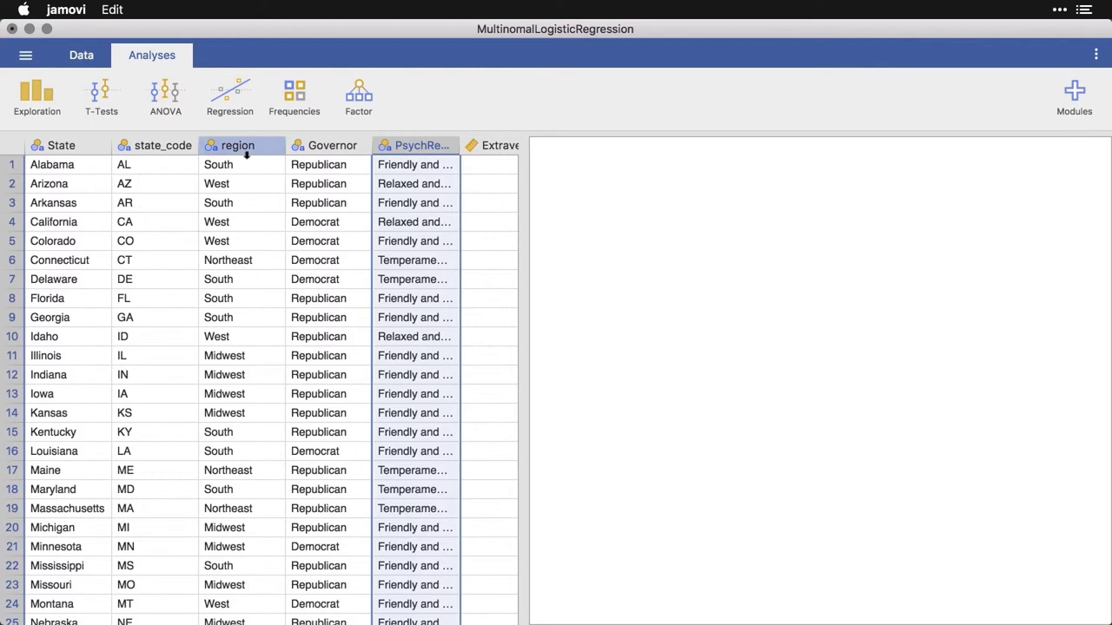
Run Descriptives on PsychRegions with a frequency table and a bar plot.
click(26, 105)
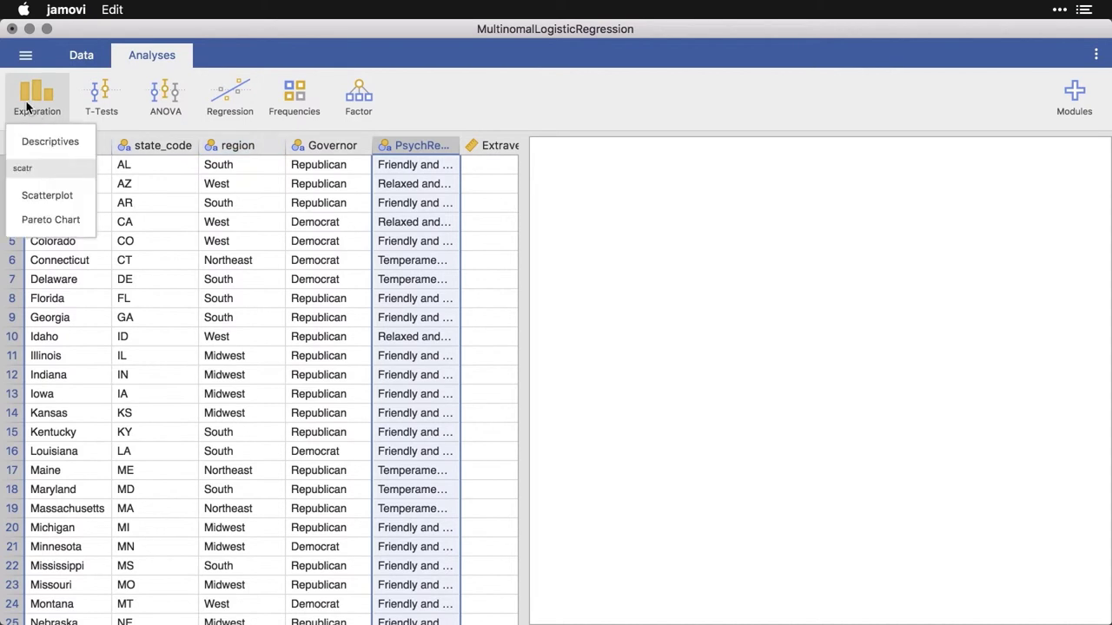
click(50, 144)
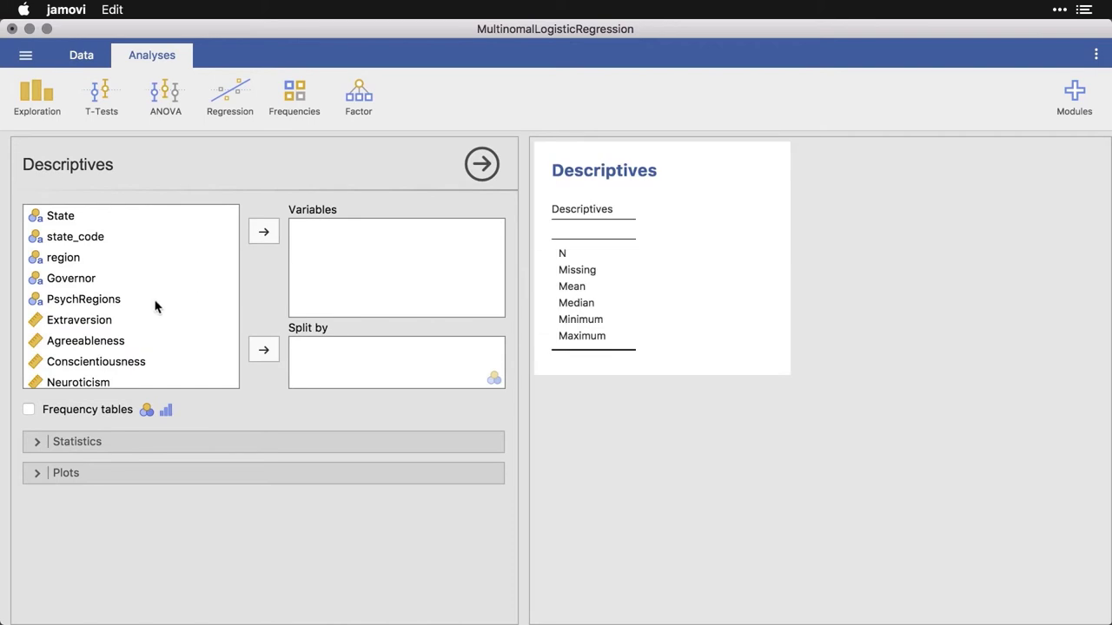
click(142, 308)
click(263, 232)
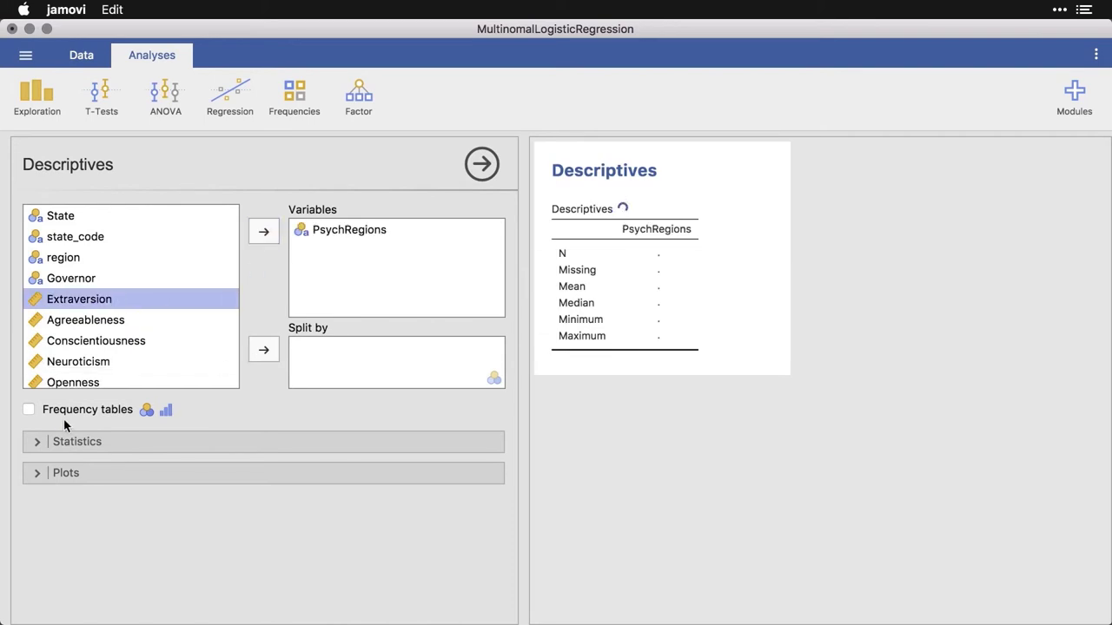
click(29, 411)
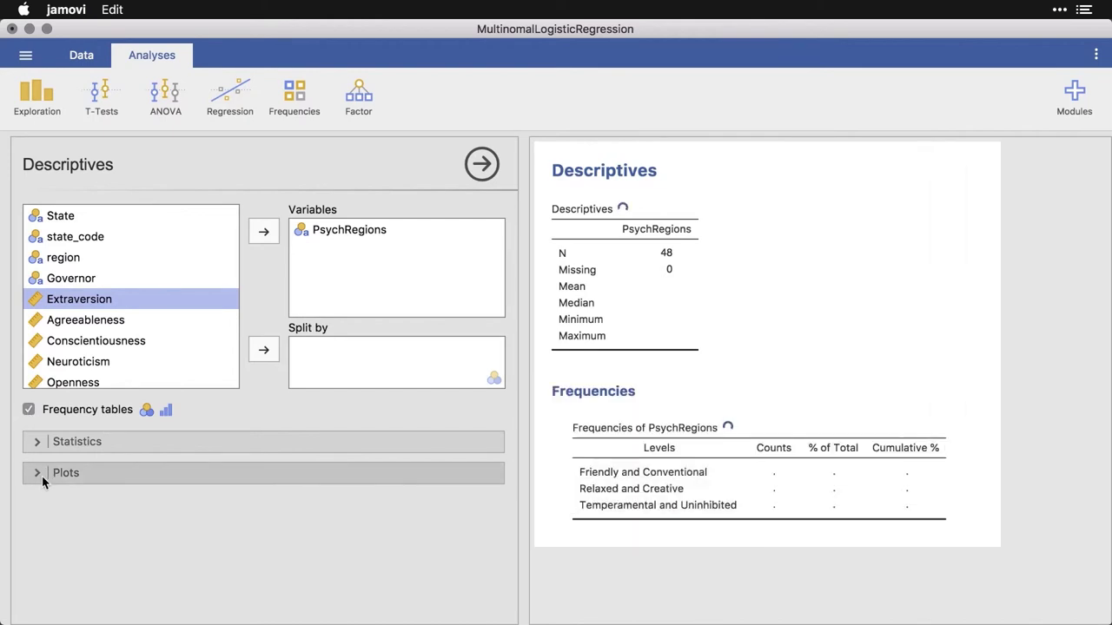
click(42, 474)
click(372, 533)
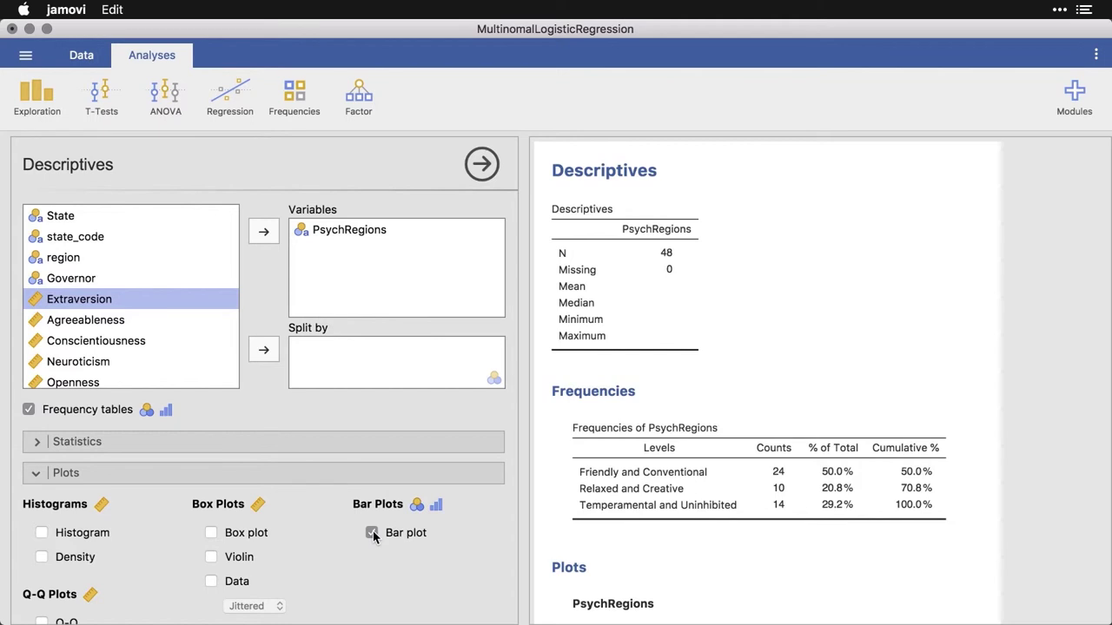
Scroll the results to the PsychRegions bar chart showing counts 24, 10 and 14.
scroll(1031, 502, down, 2)
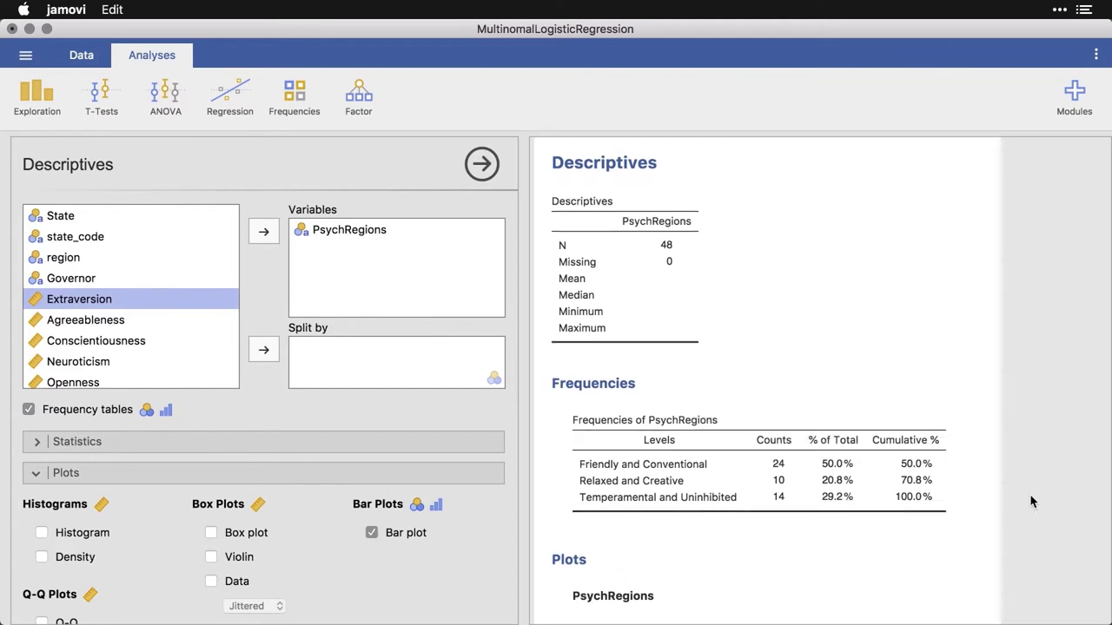
scroll(1032, 502, down, 6)
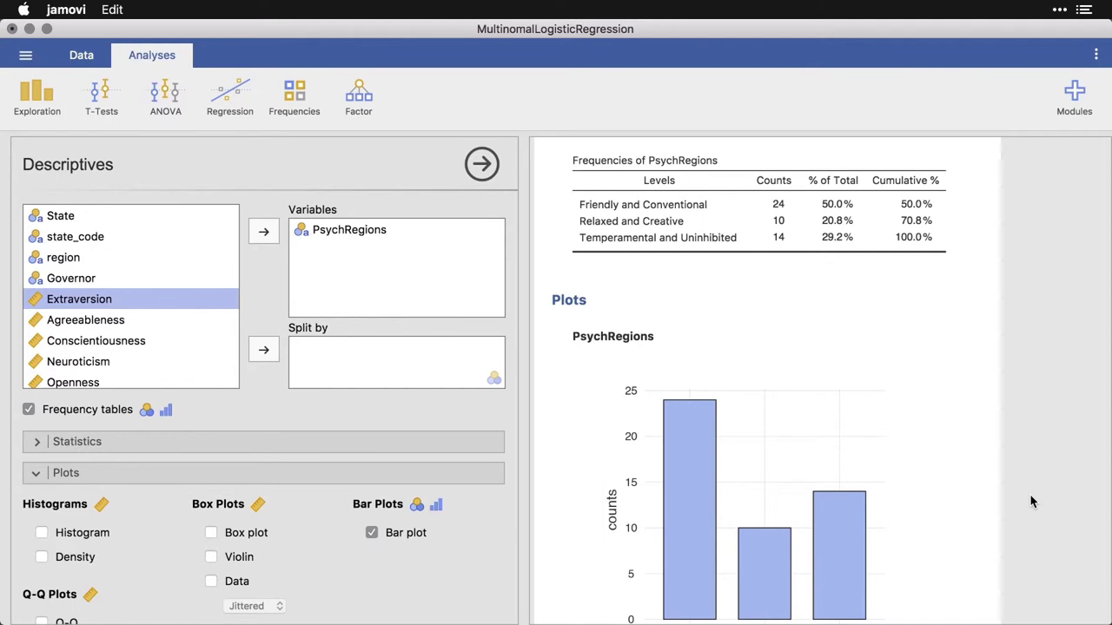
scroll(1032, 500, down, 3)
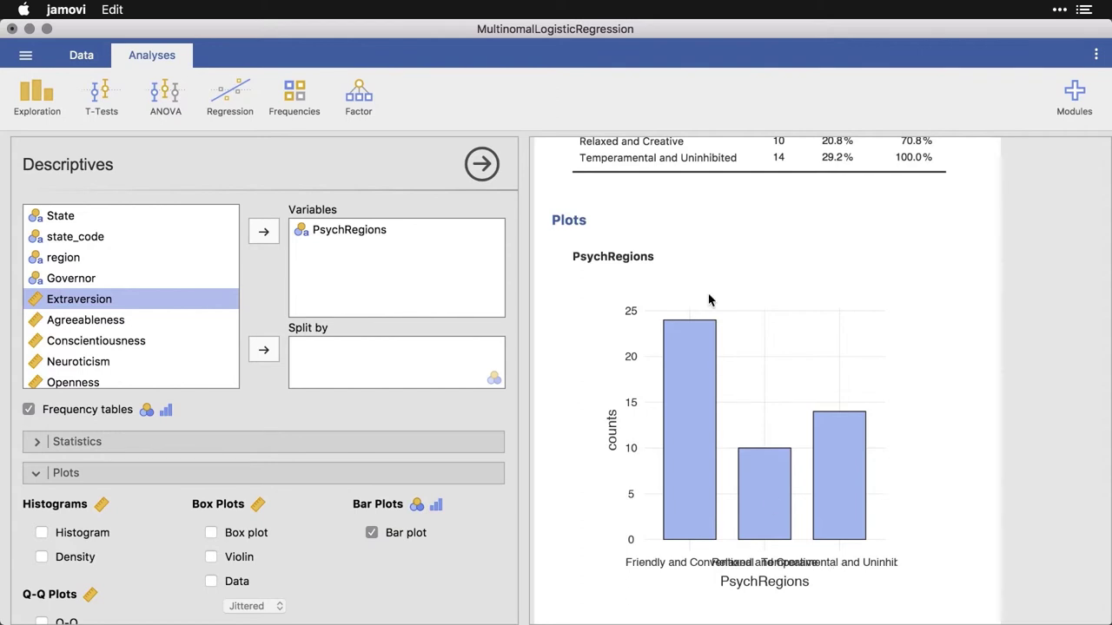
Close Descriptives and start an N Outcomes (Multinomial) regression with PsychRegions as dependent variable.
click(489, 168)
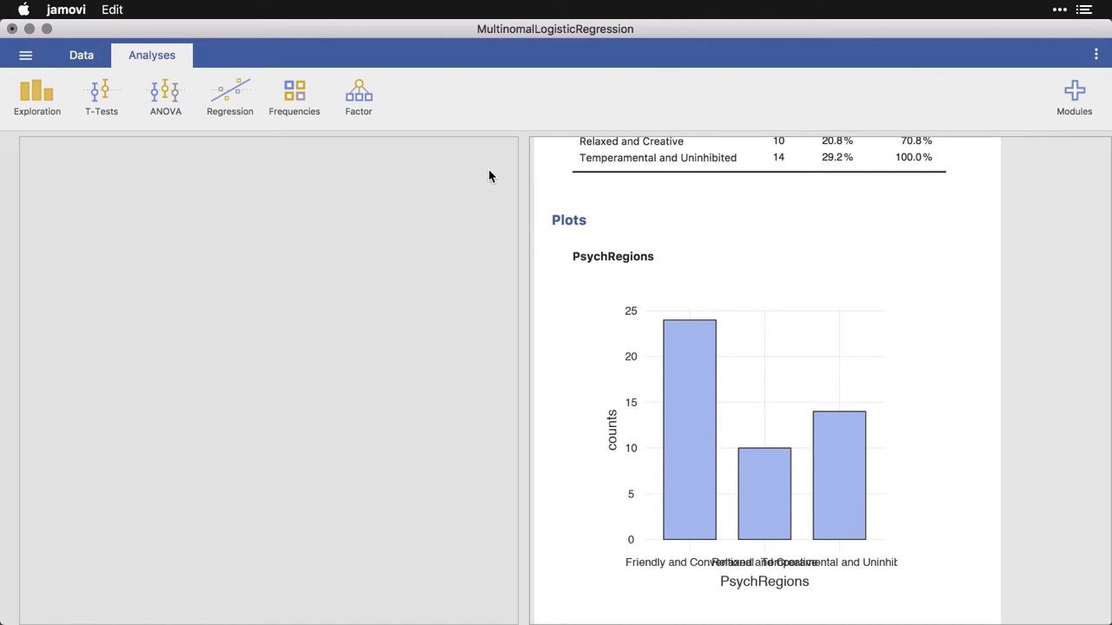
click(231, 92)
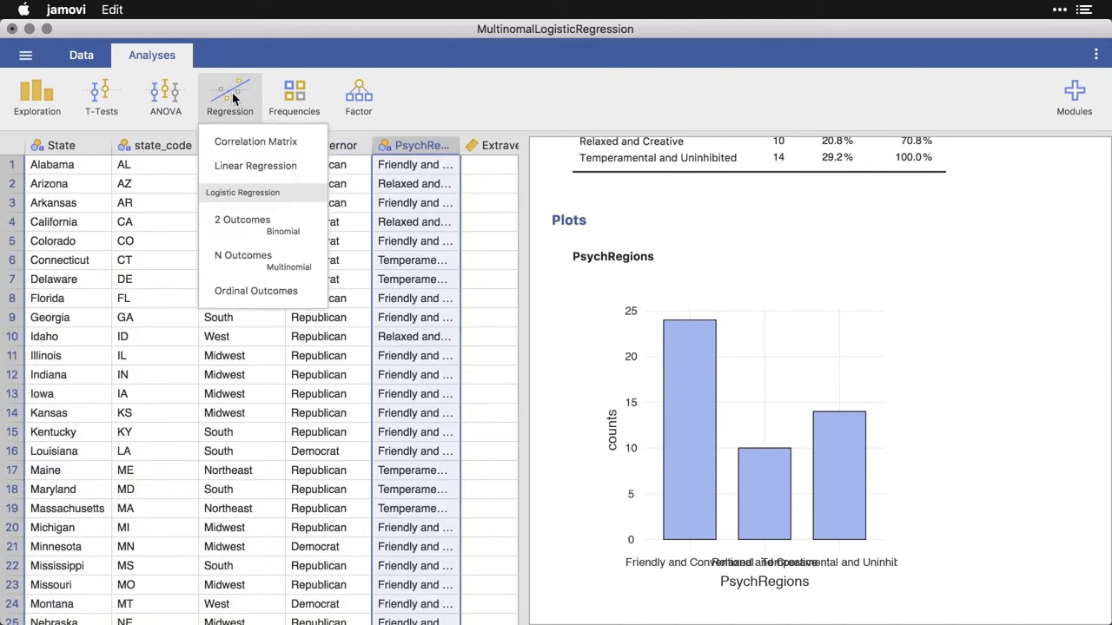
click(314, 274)
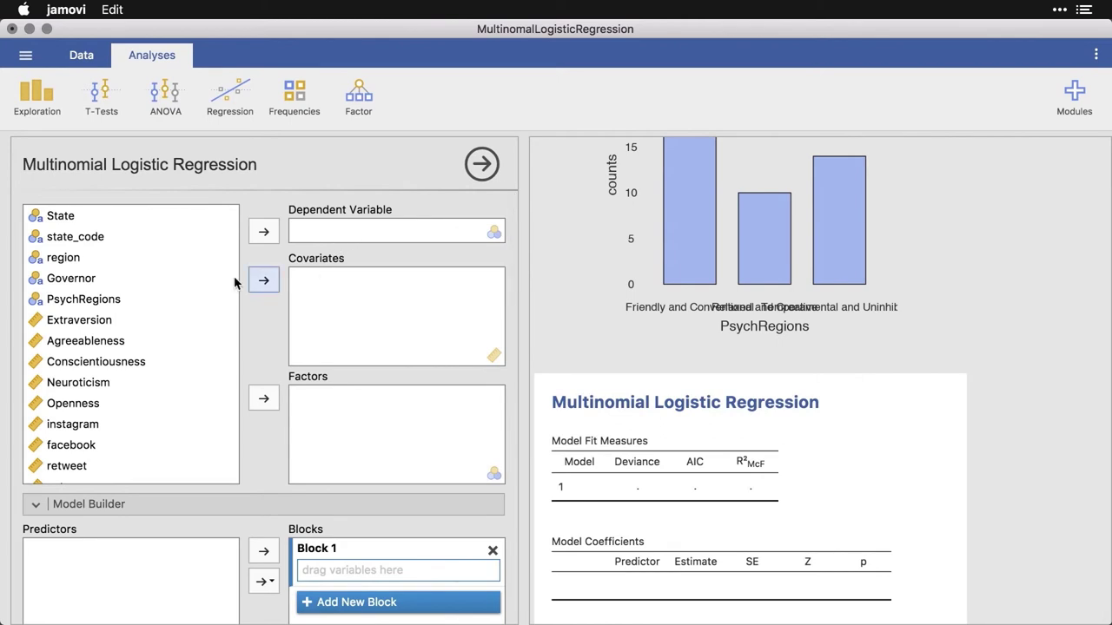
click(132, 299)
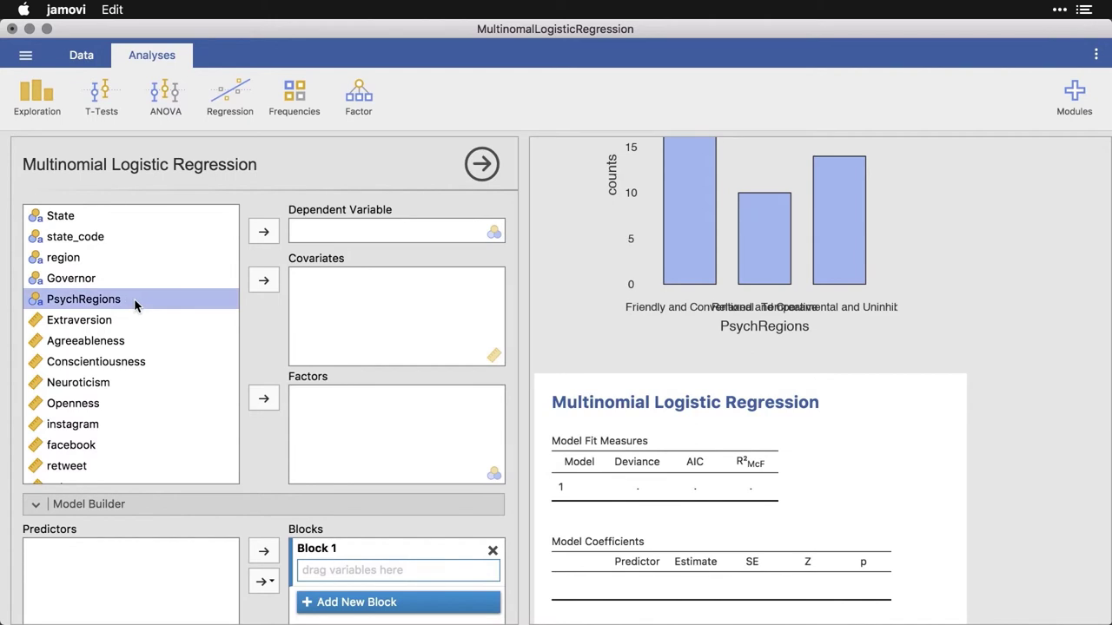
click(265, 236)
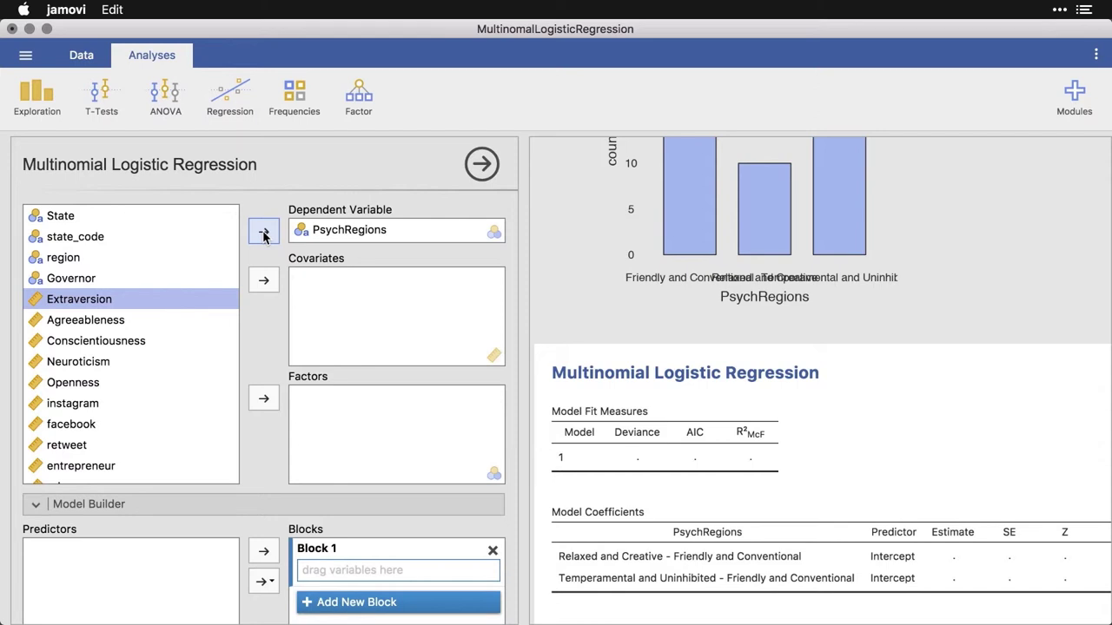
Add Extraversion through Openness as covariates, giving deviance 41.7 and AIC 65.7.
shift+click(99, 384)
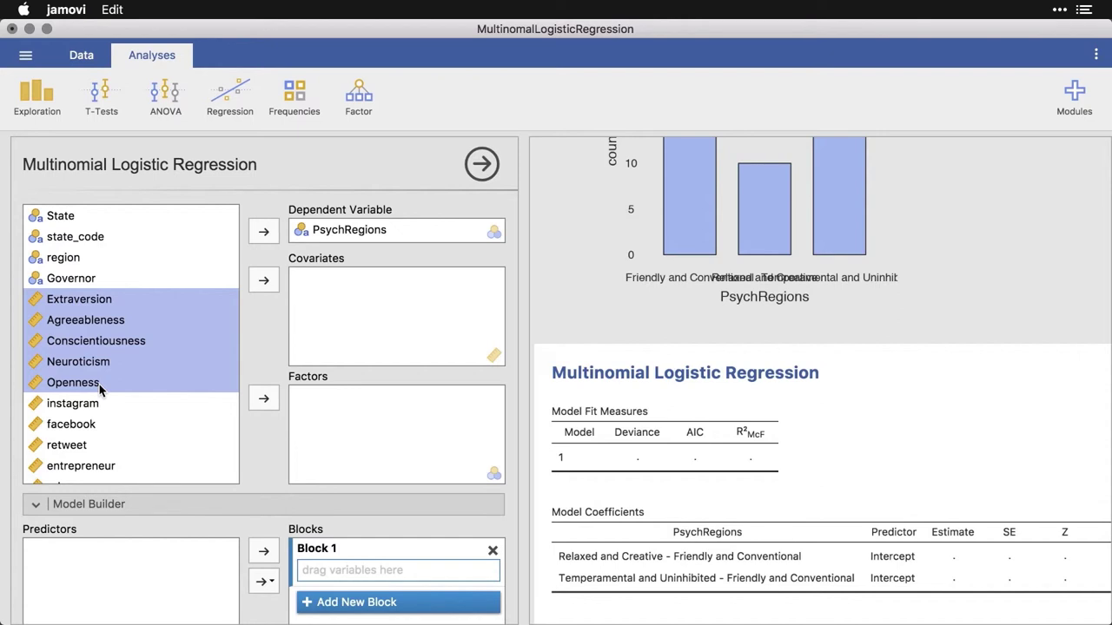
click(266, 281)
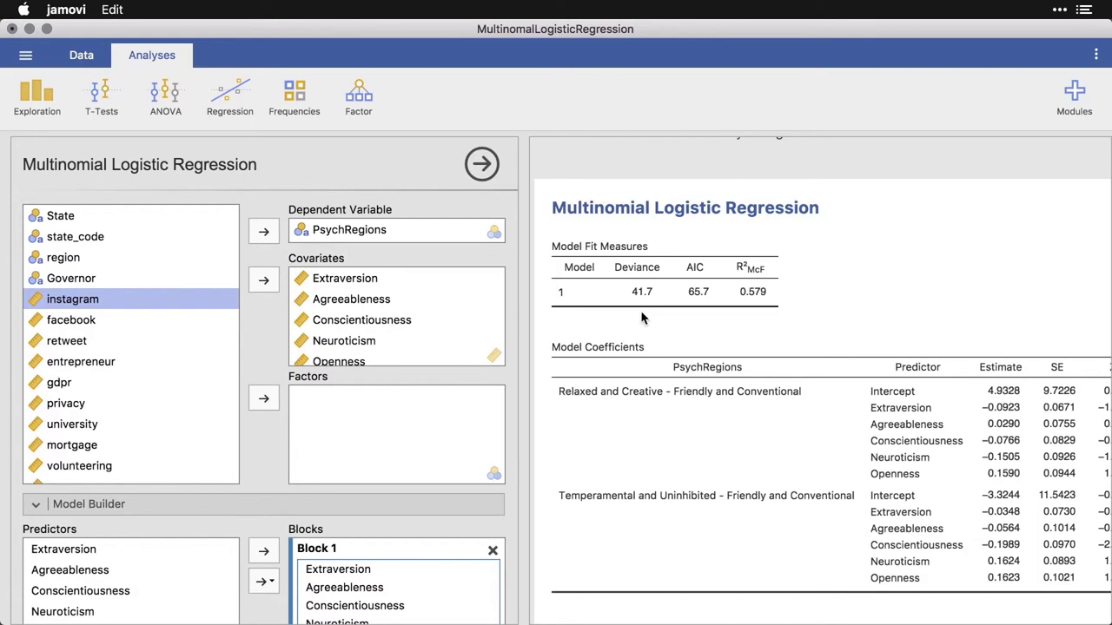
click(481, 164)
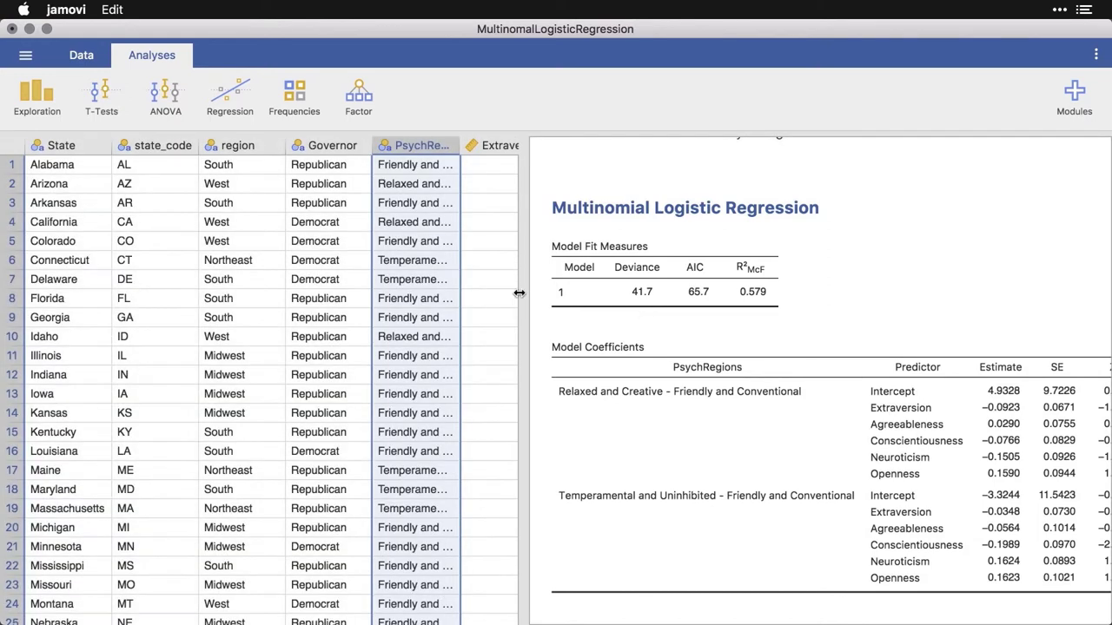
drag(525, 297, 332, 300)
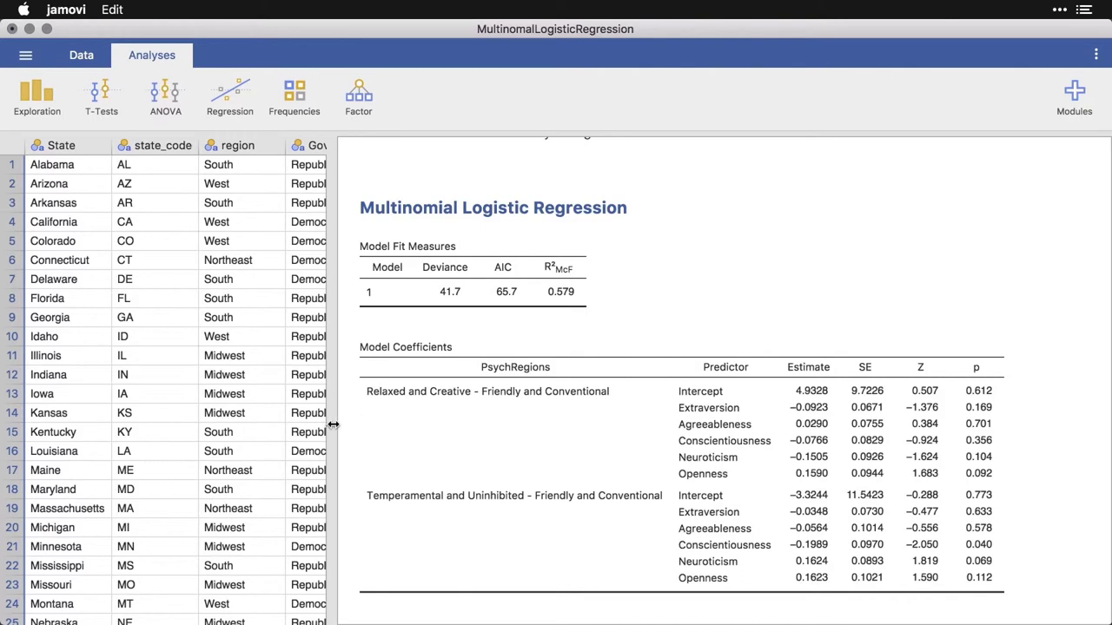
click(441, 412)
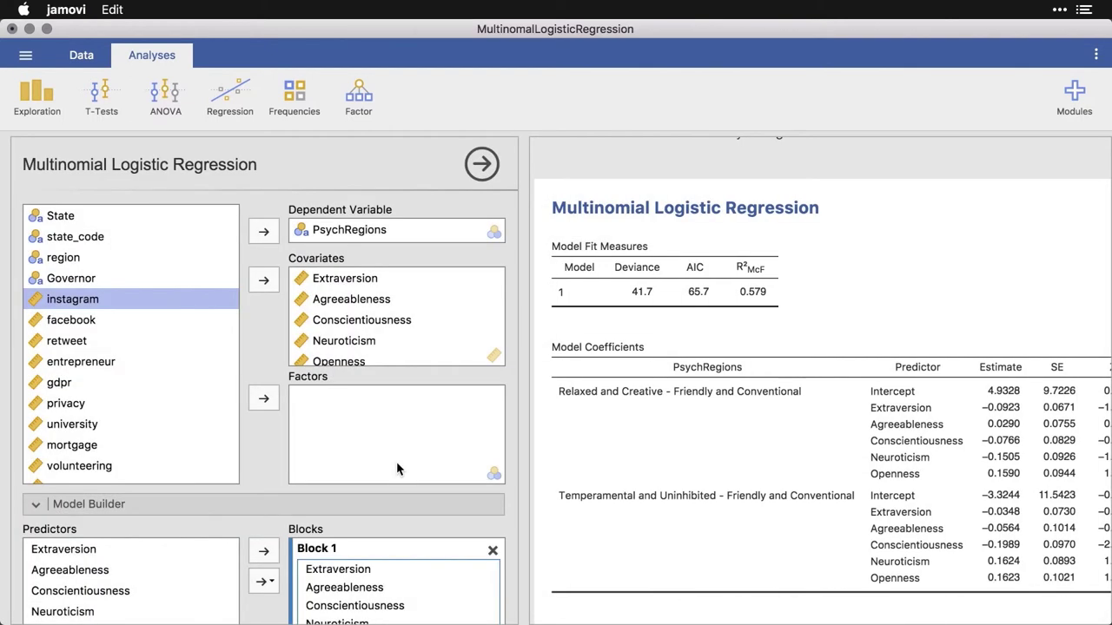
Collapse Model Builder to reveal the Reference Levels section for PsychRegions.
scroll(271, 469, down, 3)
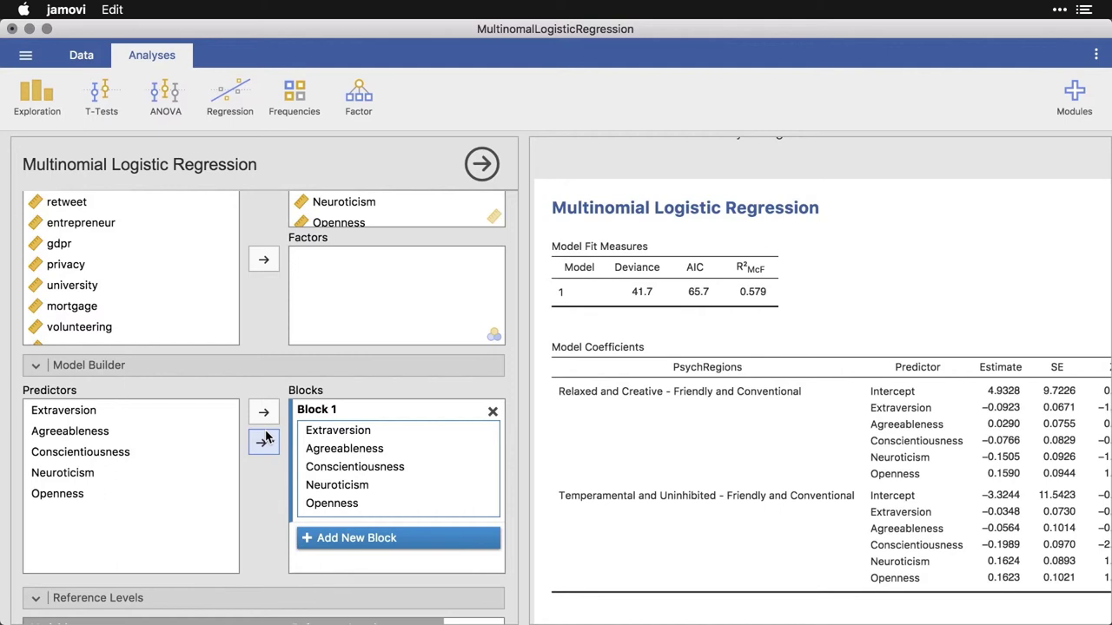
click(36, 368)
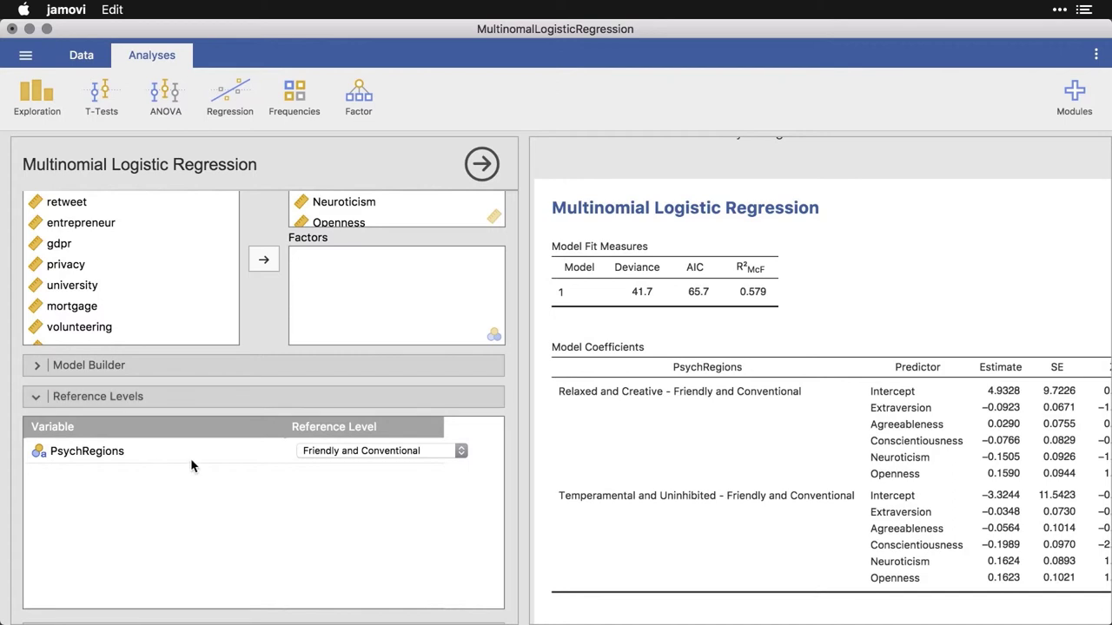
Set the PsychRegions reference level to Temperamental and Uninhibited.
click(429, 453)
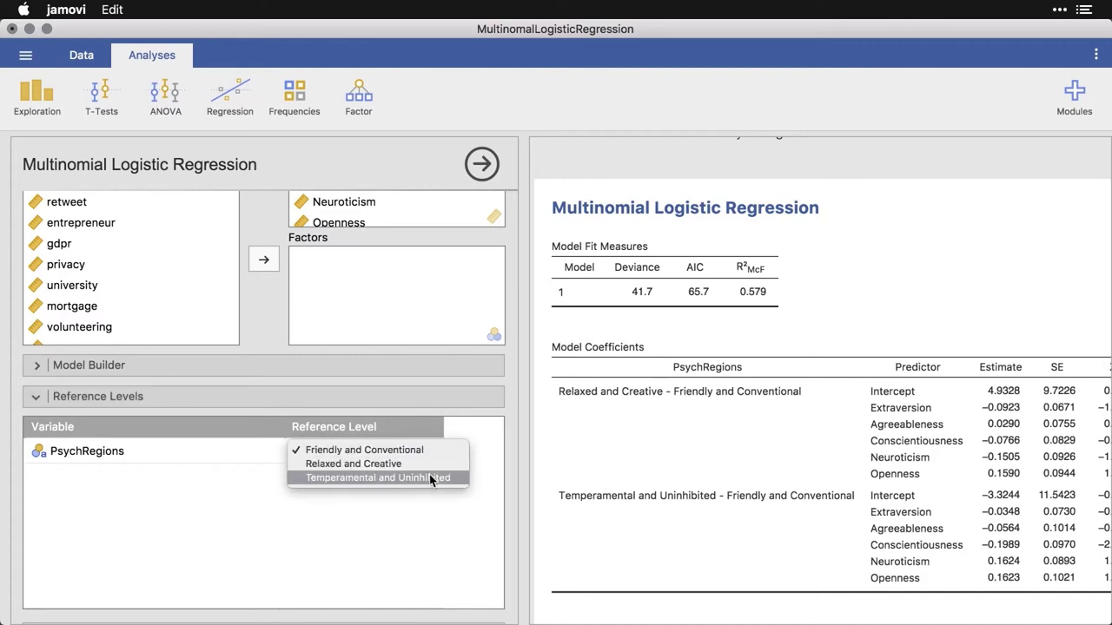
key(Escape)
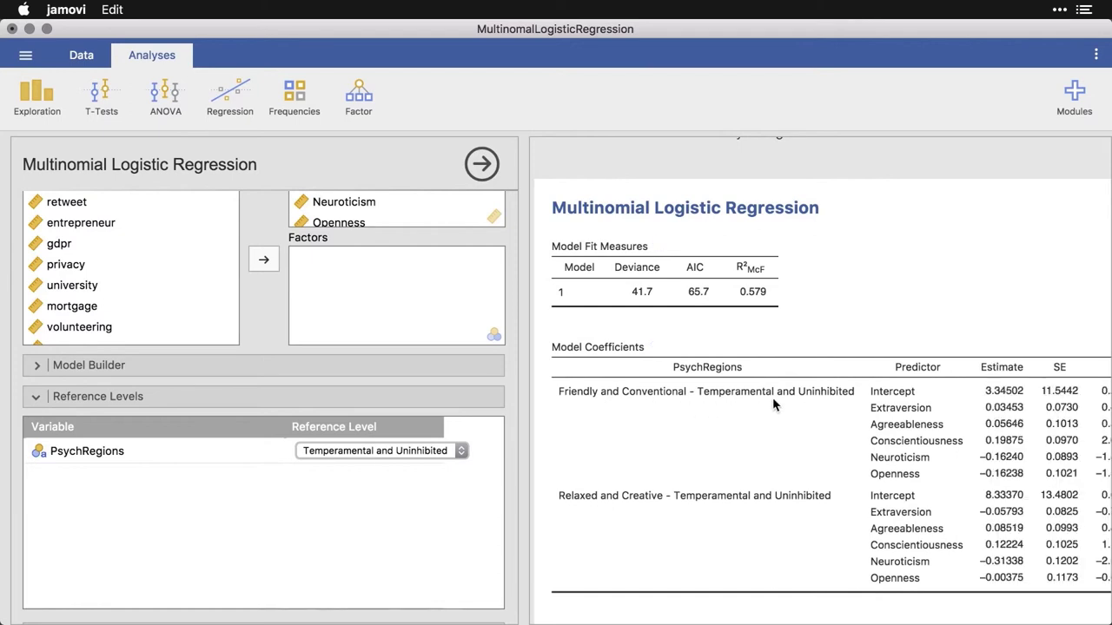
scroll(890, 417, right, 5)
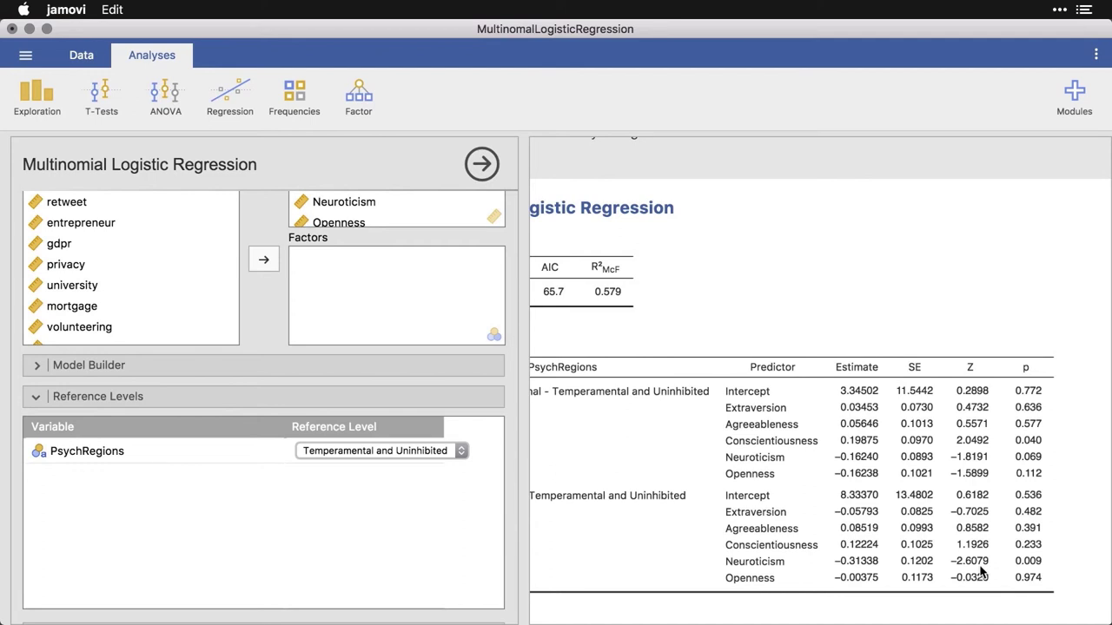
scroll(981, 569, left, 5)
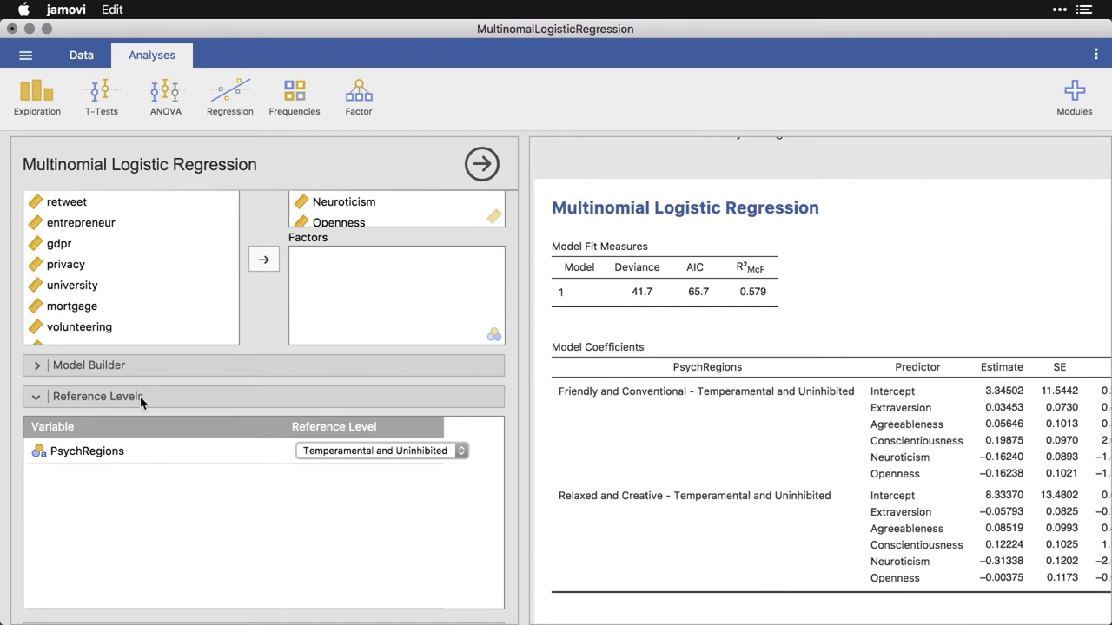
Collapse Reference Levels and expand the Model Fit options.
click(36, 397)
click(46, 426)
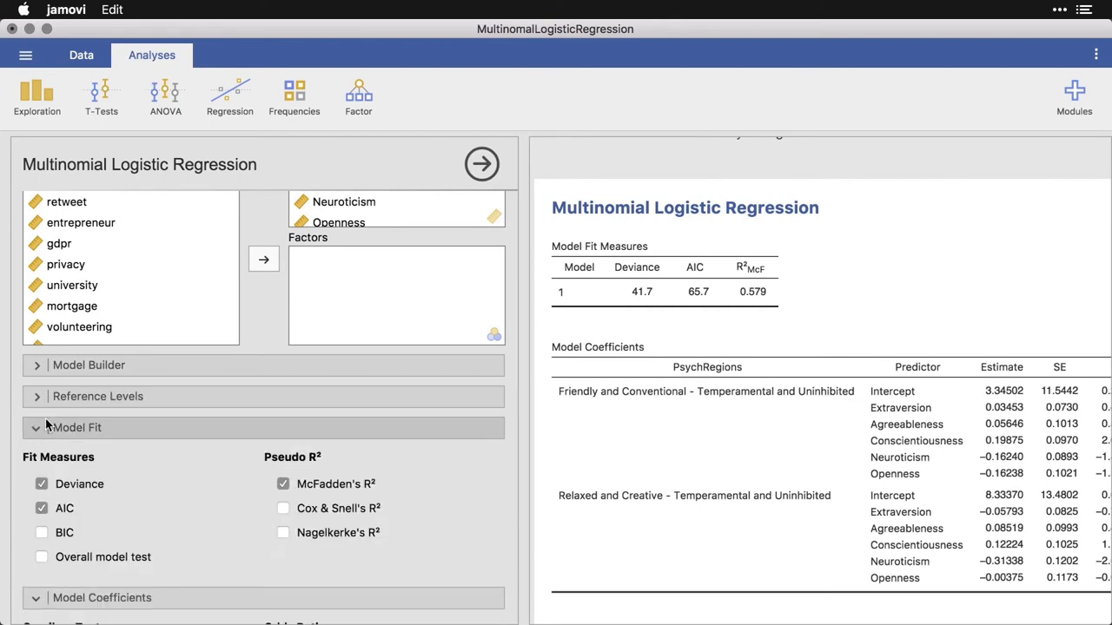
scroll(101, 486, down, 2)
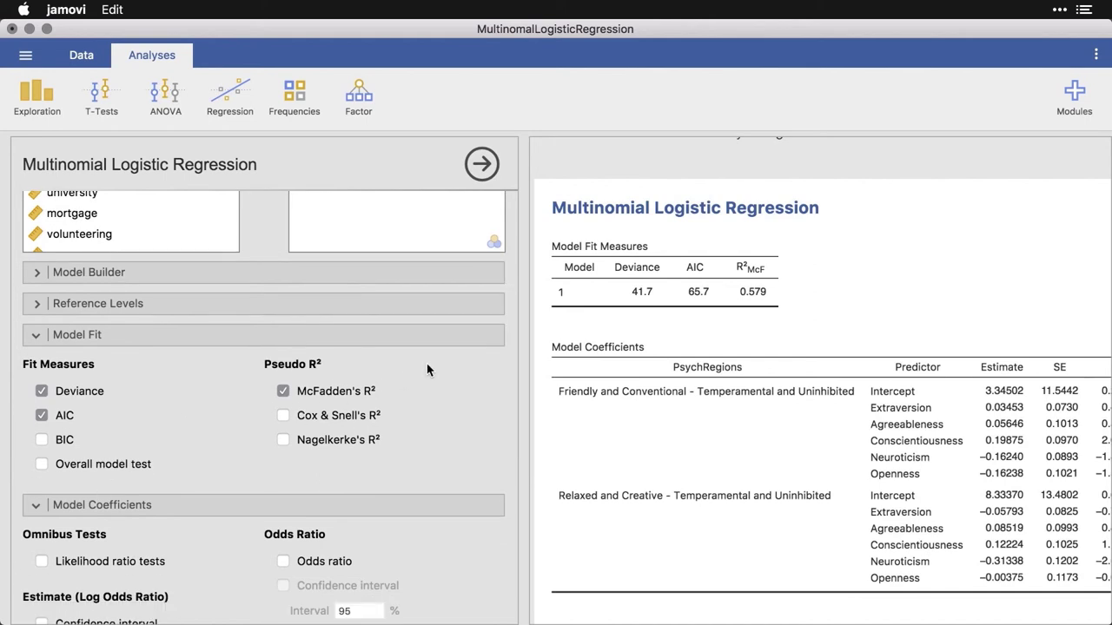
Add odds ratios with 95% confidence intervals to the model coefficients table.
scroll(185, 469, down, 1)
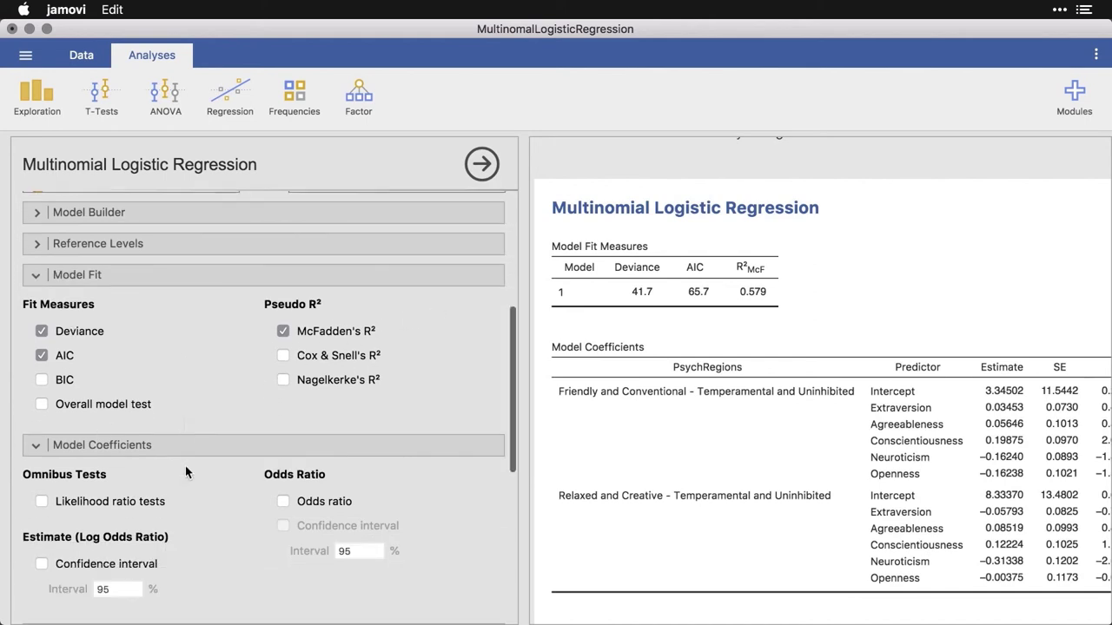
scroll(185, 466, down, 2)
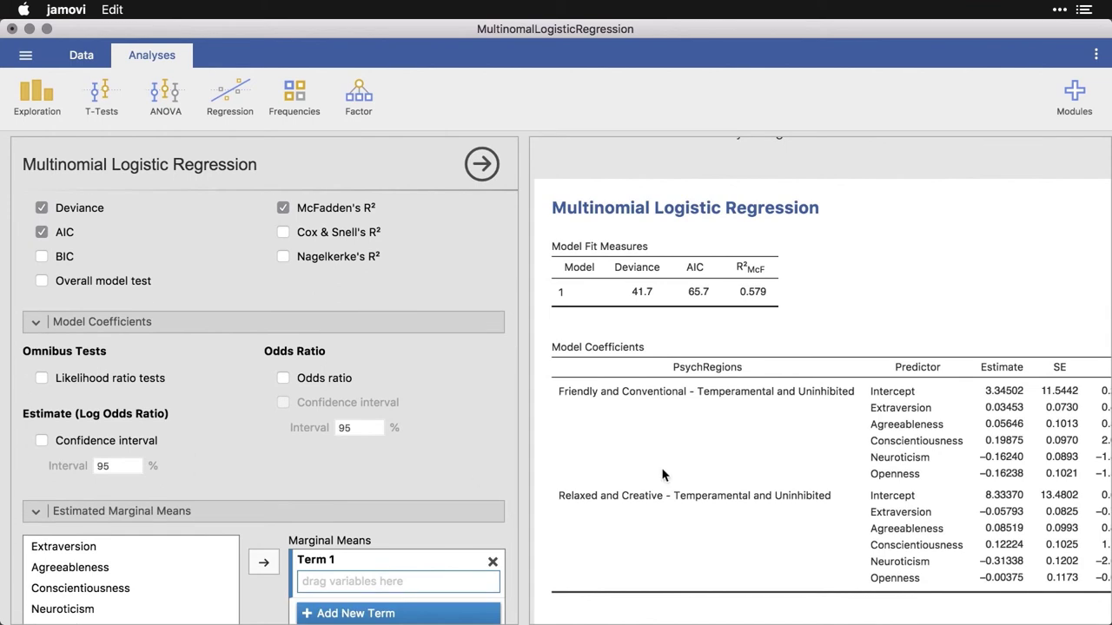
scroll(928, 438, right, 3)
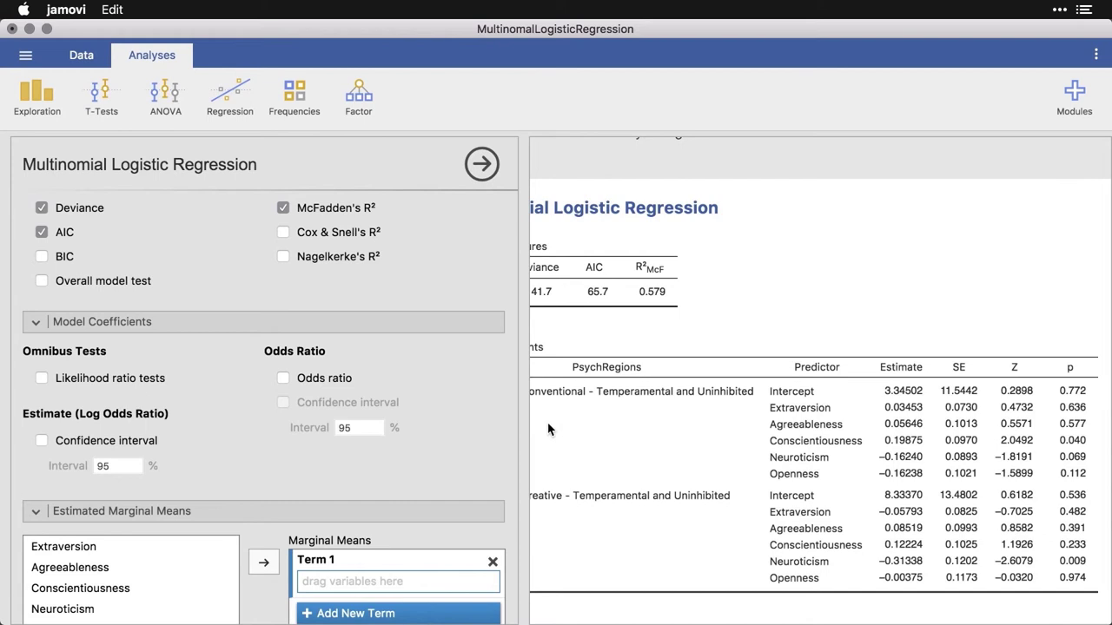
click(283, 379)
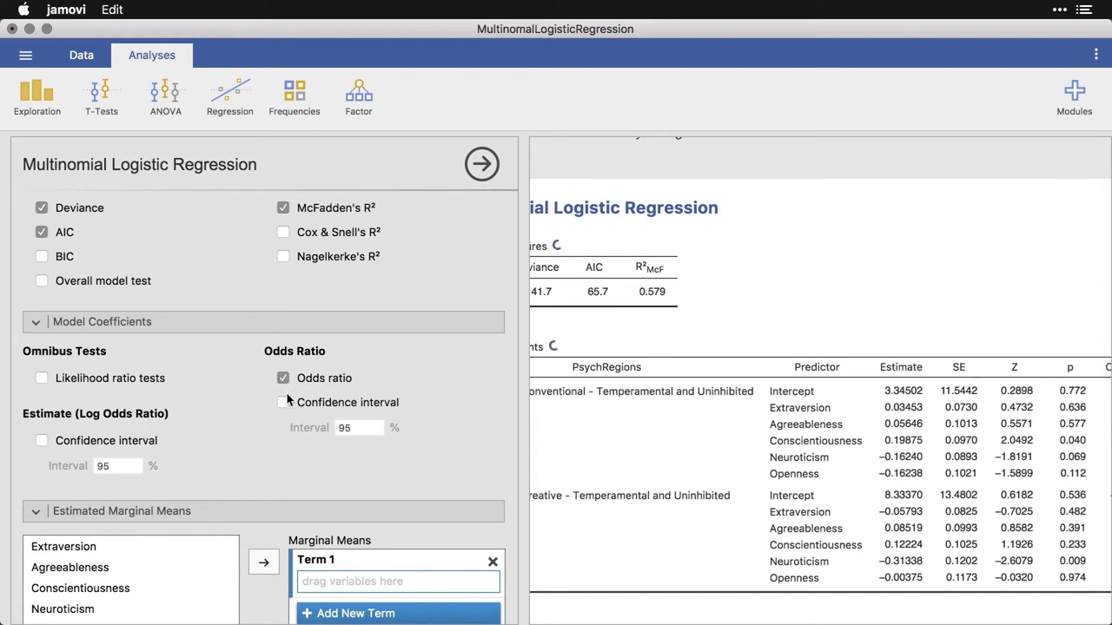
click(283, 403)
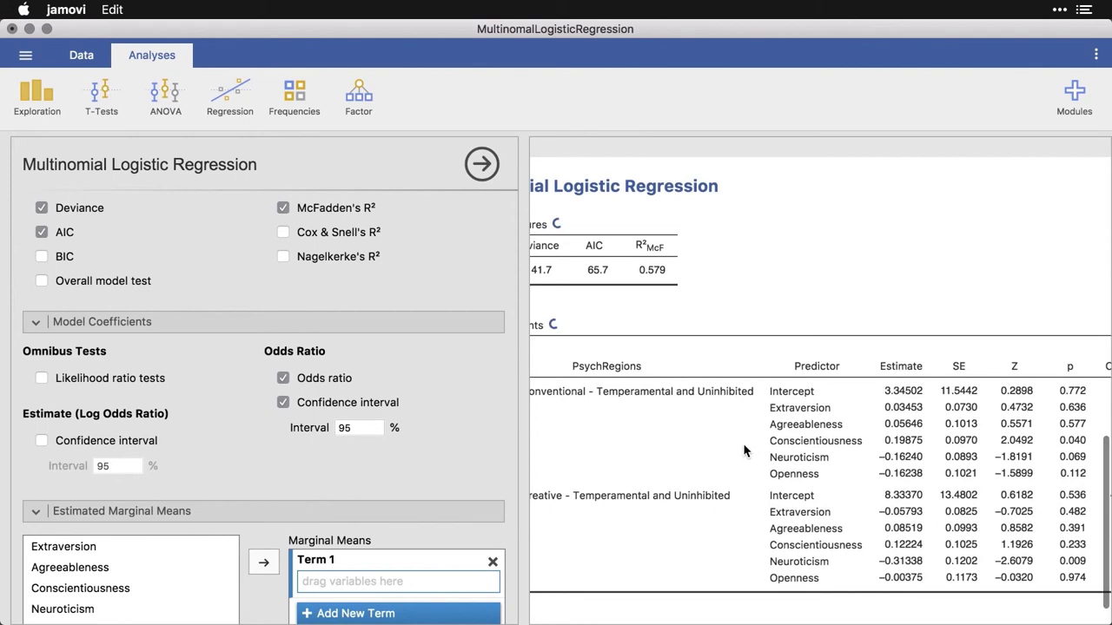
scroll(744, 449, right, 5)
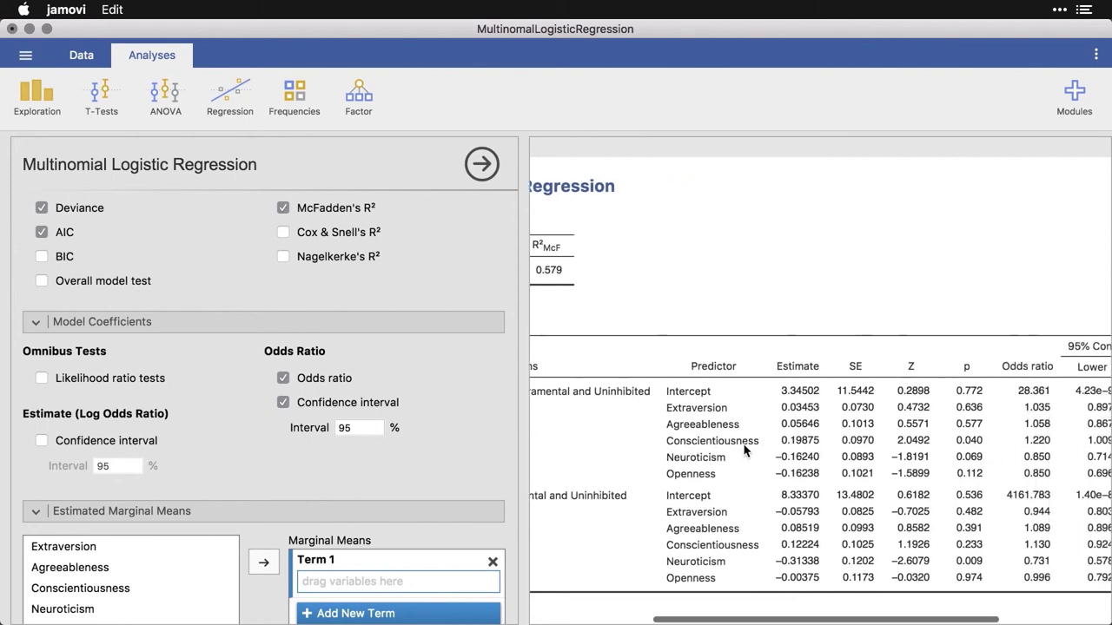
scroll(744, 450, right, 1)
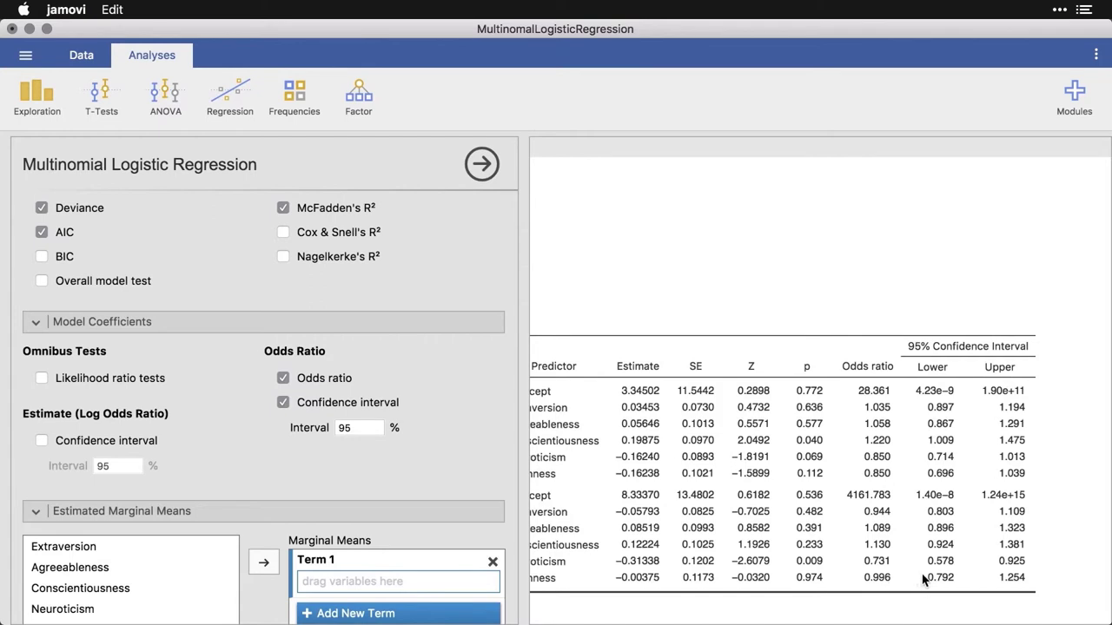
scroll(854, 566, left, 5)
scroll(853, 569, left, 5)
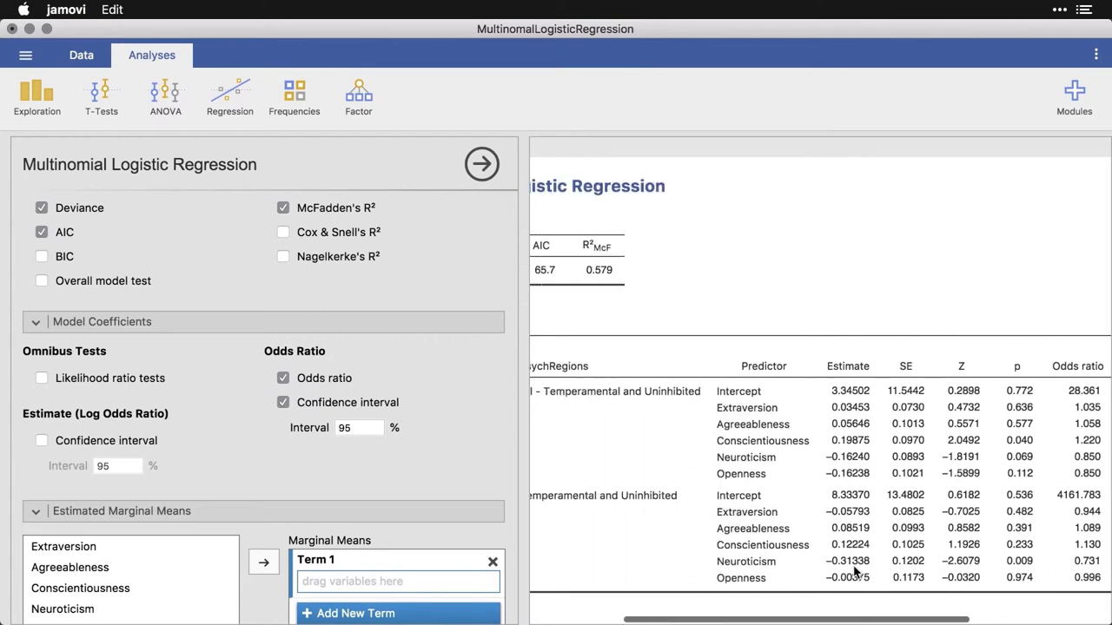
scroll(733, 580, left, 2)
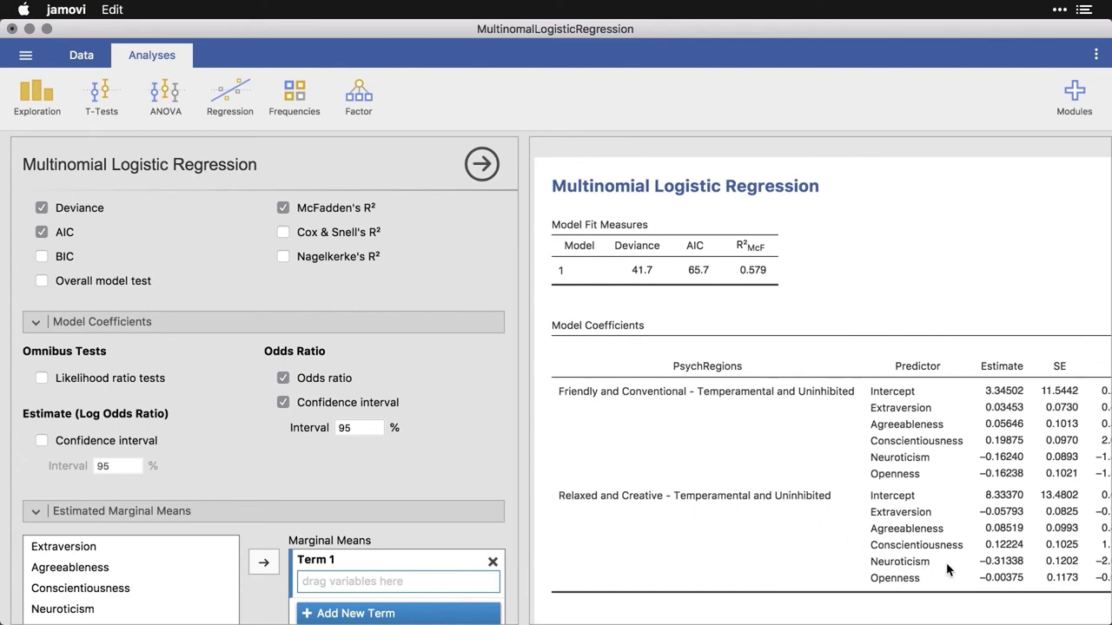
scroll(985, 569, right, 3)
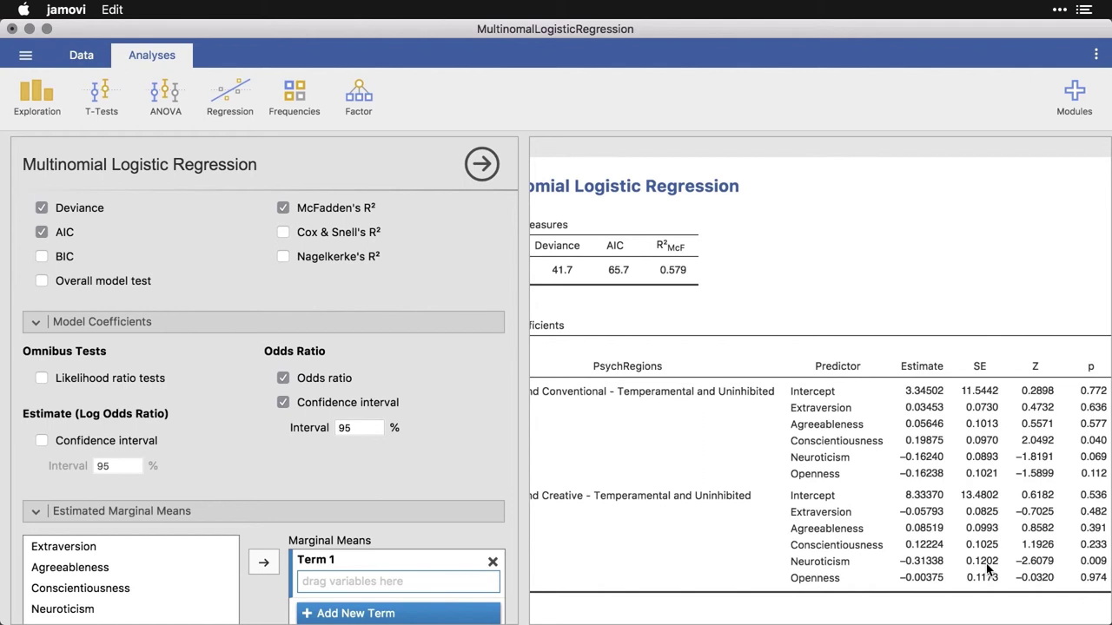
scroll(986, 569, right, 10)
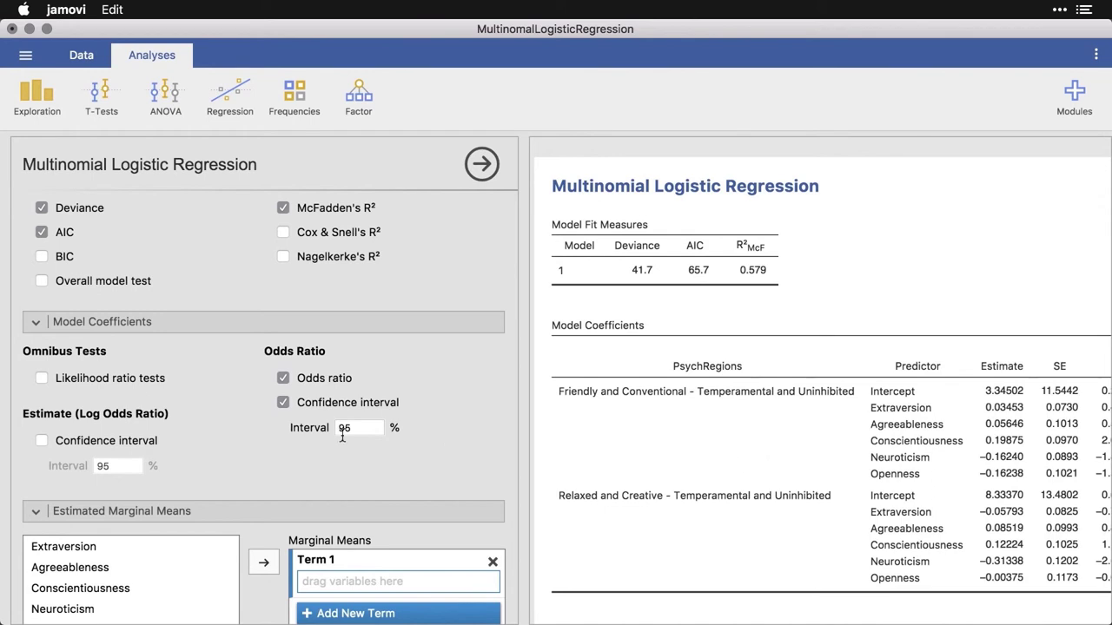
Add Extraversion, Agreeableness and Conscientiousness as separate marginal means terms.
scroll(231, 448, down, 3)
scroll(231, 453, down, 6)
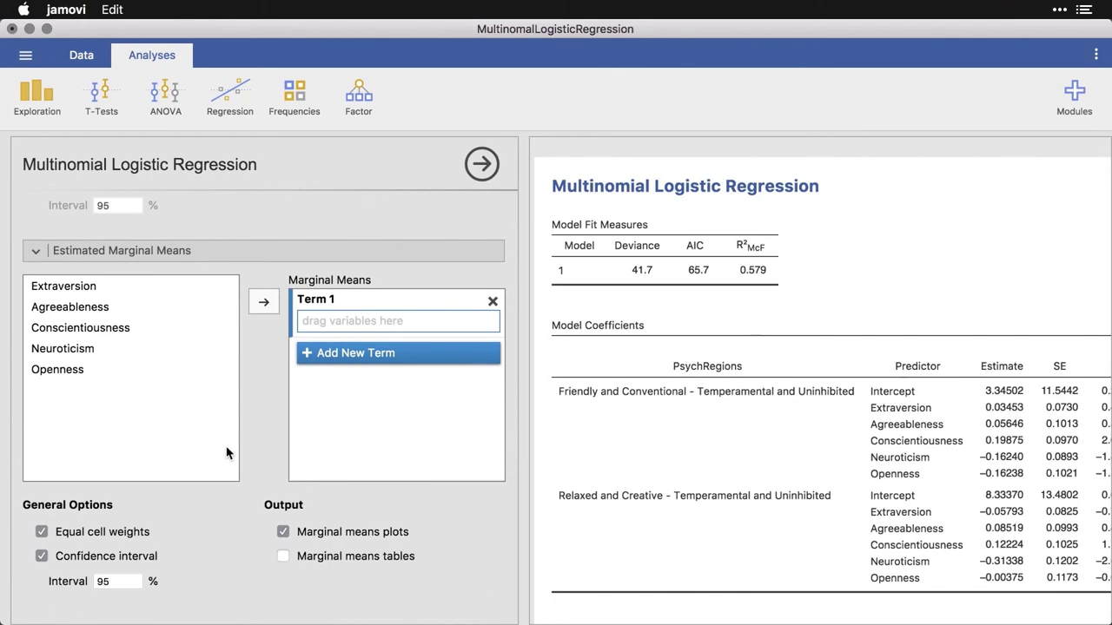
click(68, 288)
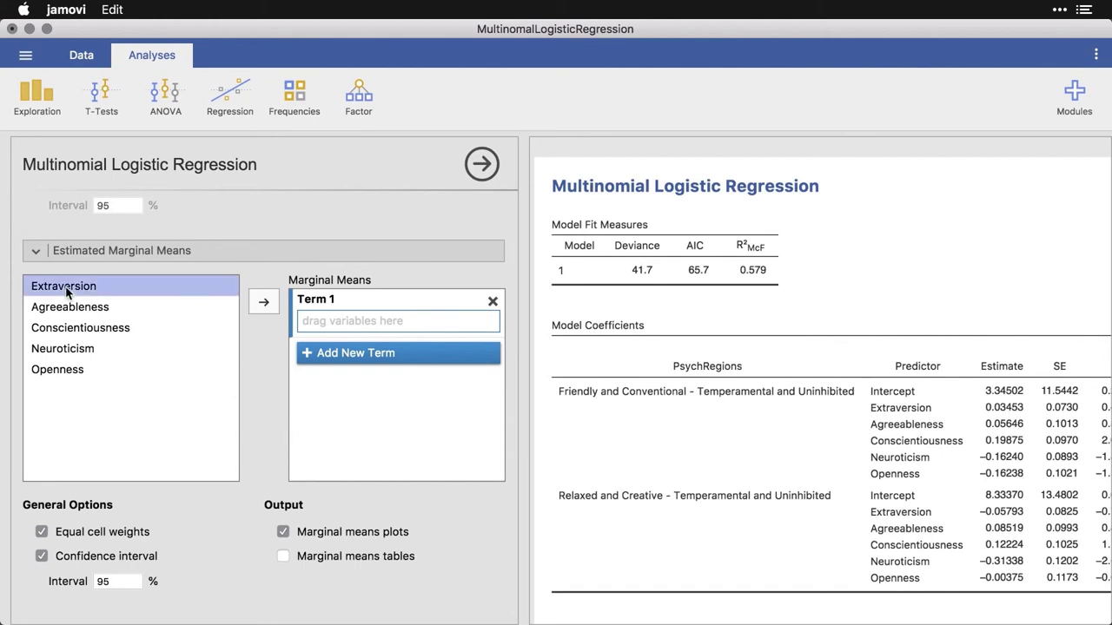
click(257, 304)
click(341, 357)
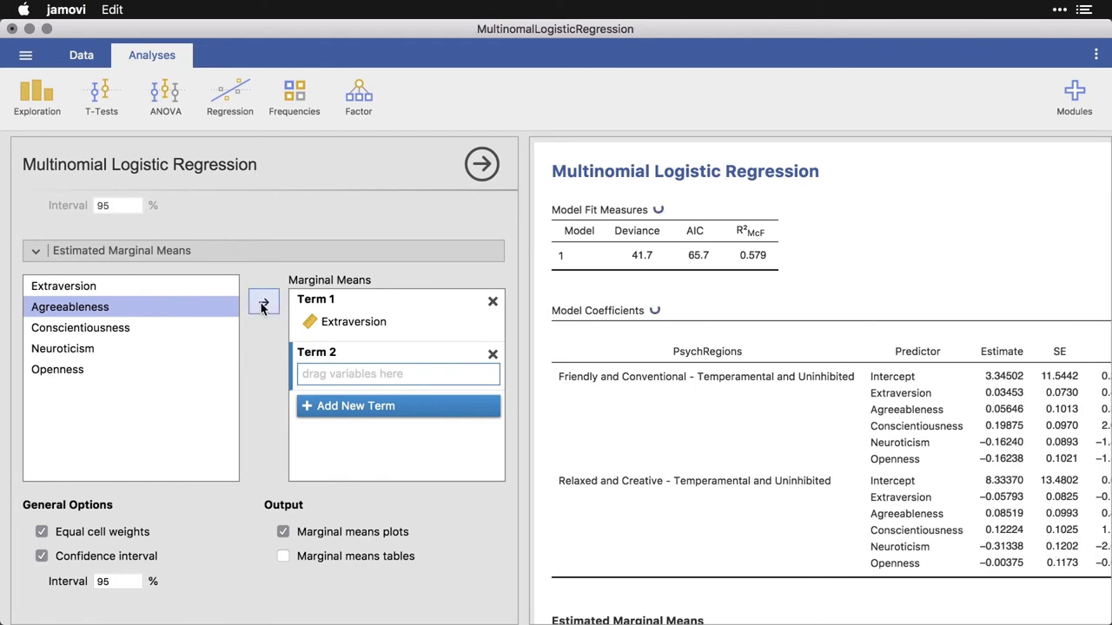
click(263, 306)
click(356, 408)
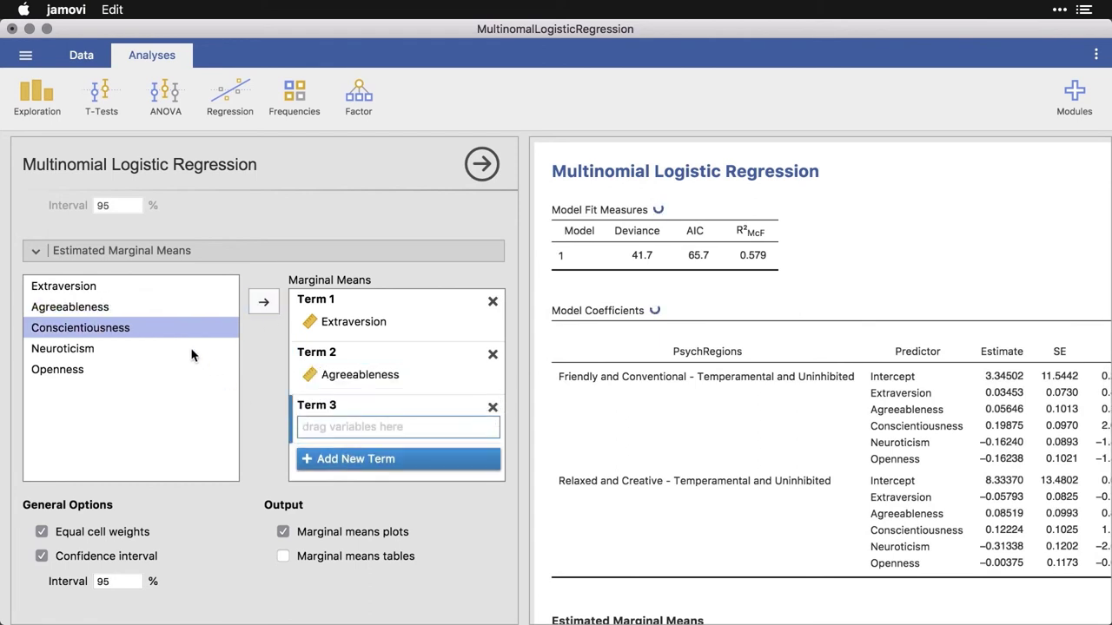
click(262, 303)
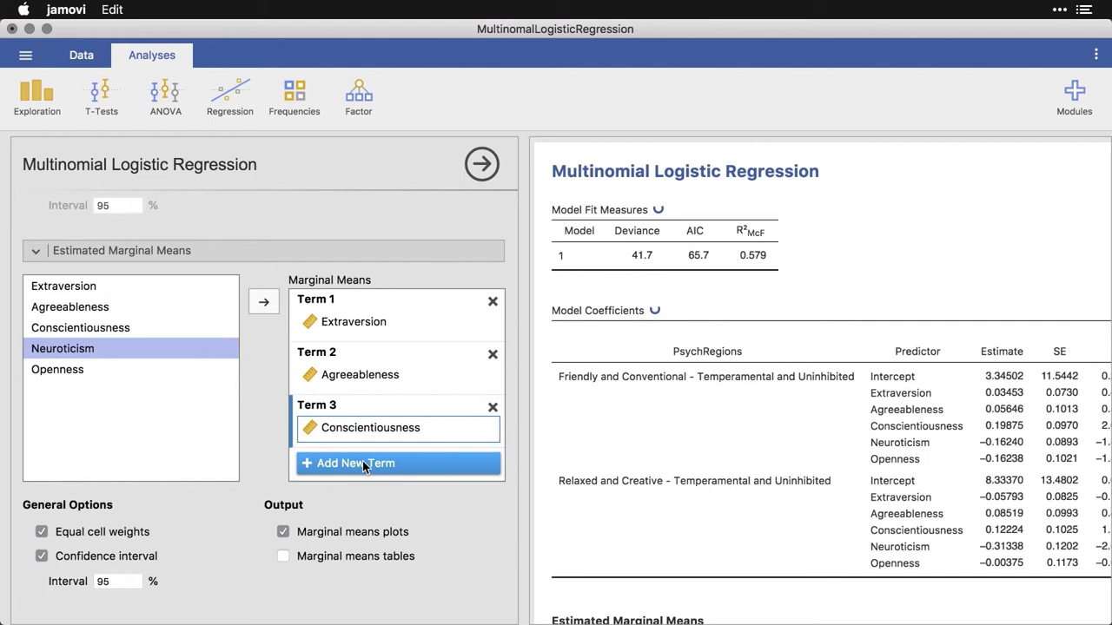
Add Neuroticism and Openness as their own marginal means terms and close the options.
click(362, 464)
click(262, 303)
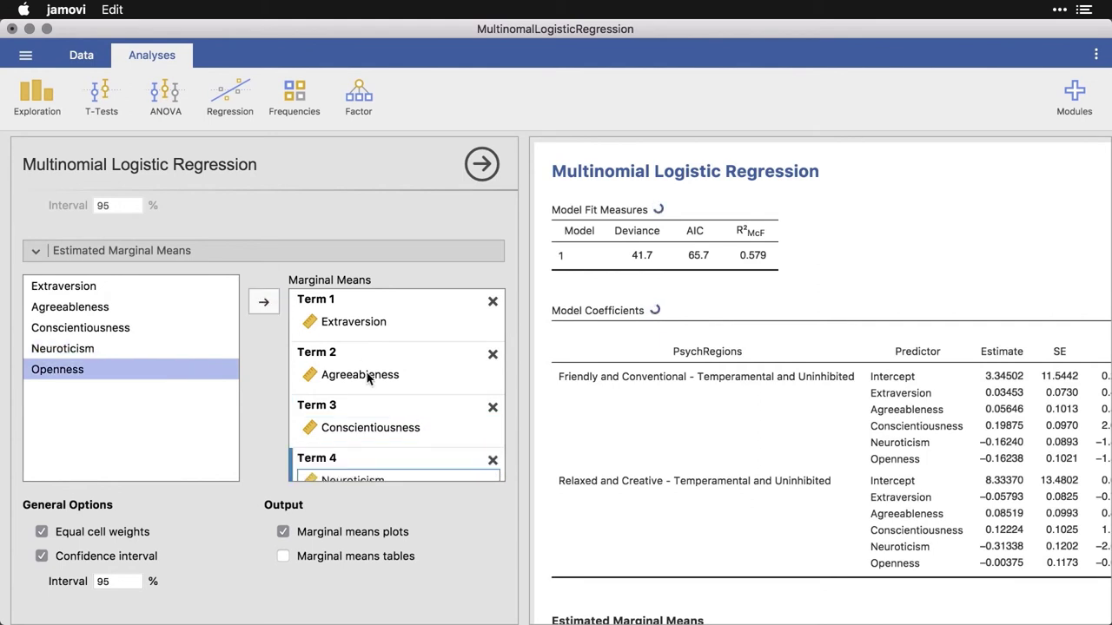
scroll(366, 376, down, 2)
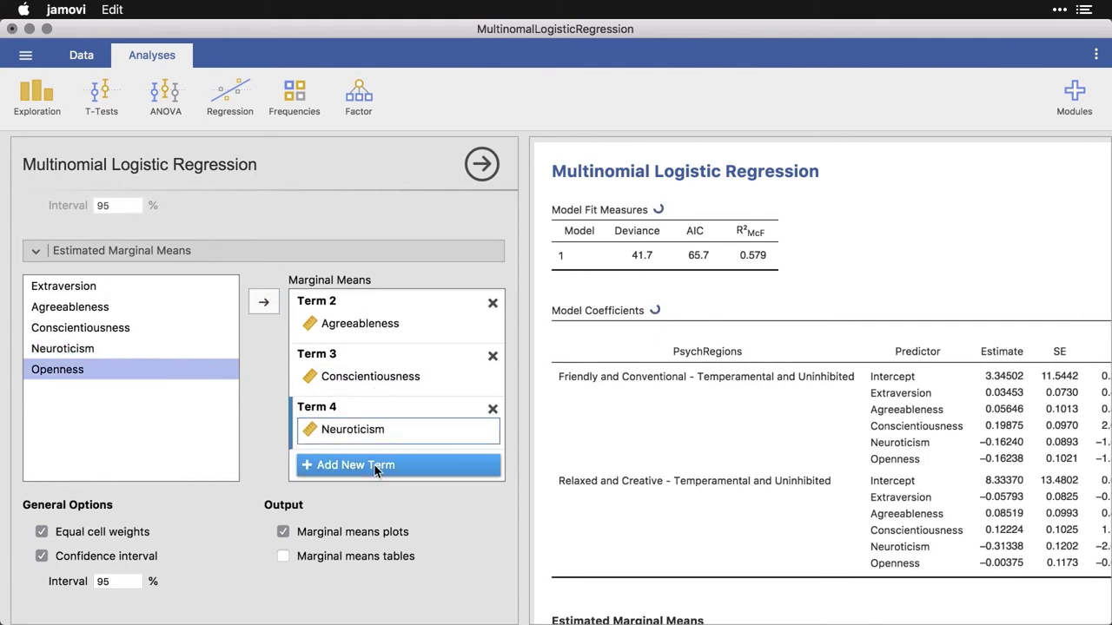
click(375, 467)
click(270, 303)
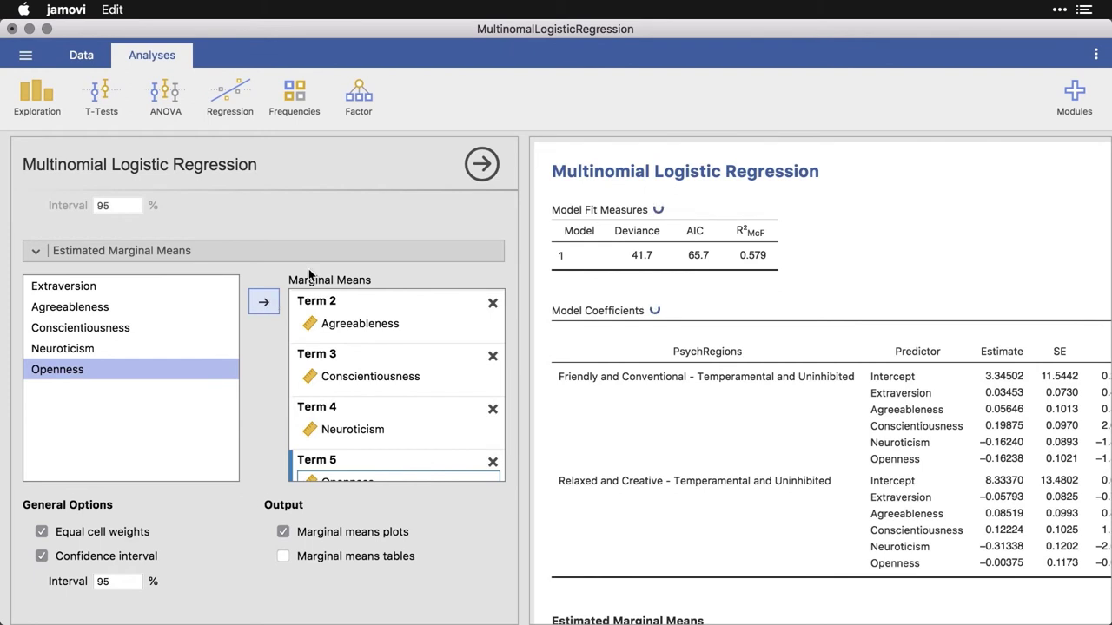
click(483, 164)
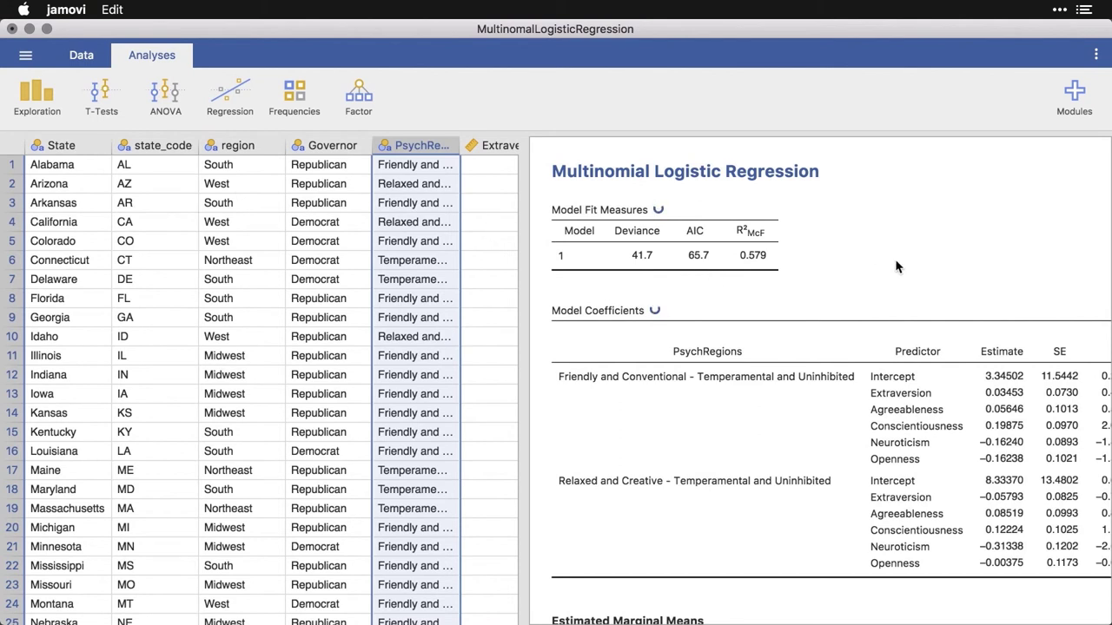
Scroll the results to the marginal-means plots for Extraversion, Agreeableness and Conscientiousness.
scroll(898, 267, down, 10)
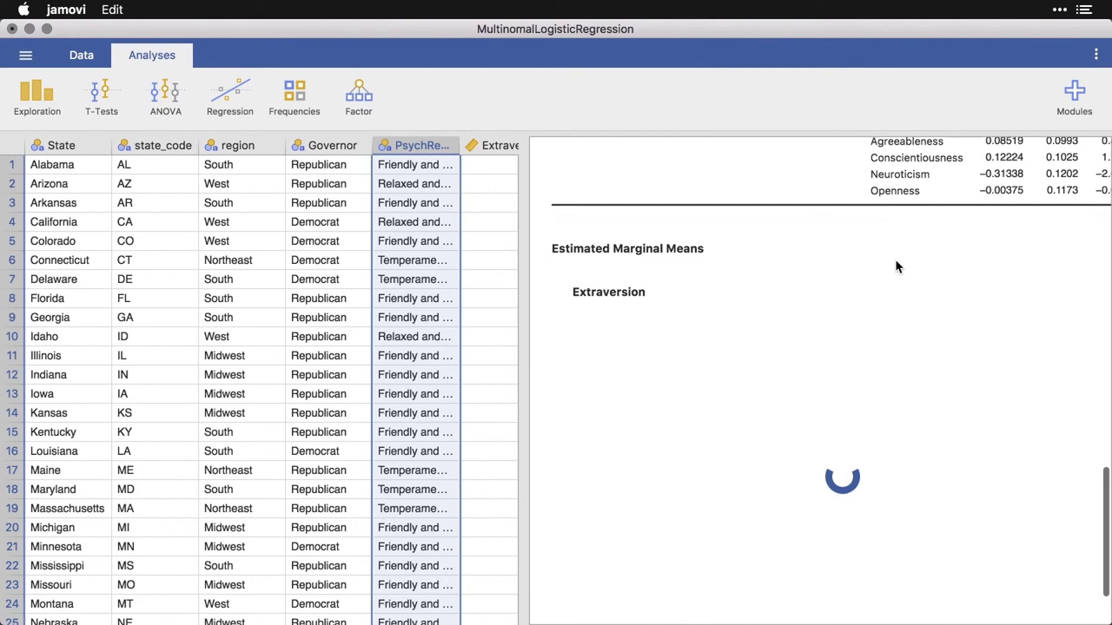
scroll(897, 267, down, 2)
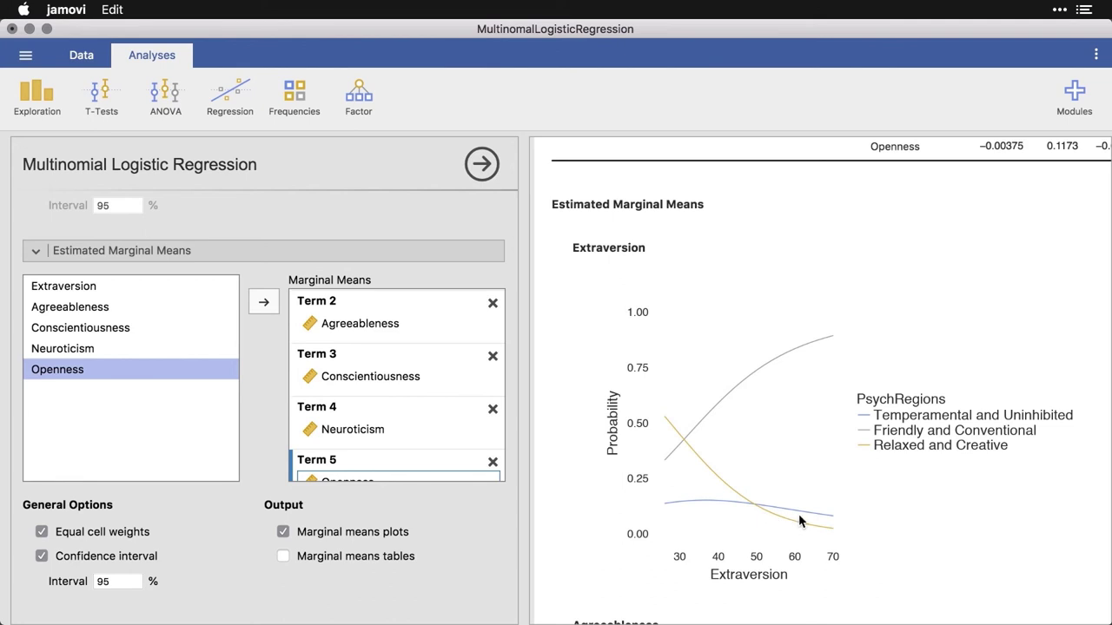
scroll(799, 518, down, 10)
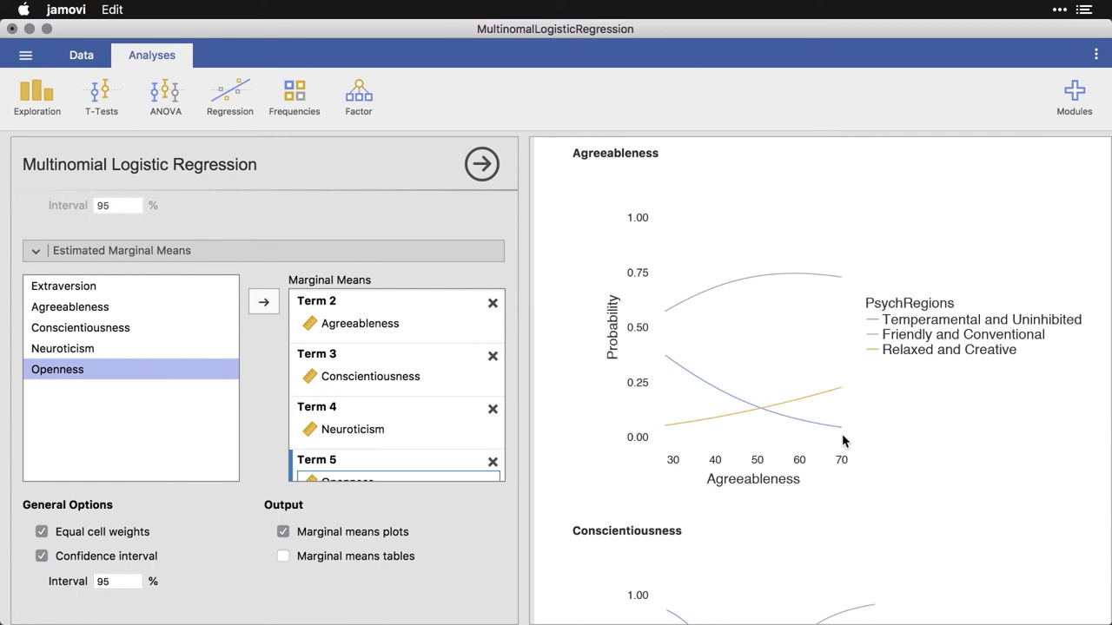
scroll(842, 442, down, 5)
scroll(842, 441, down, 2)
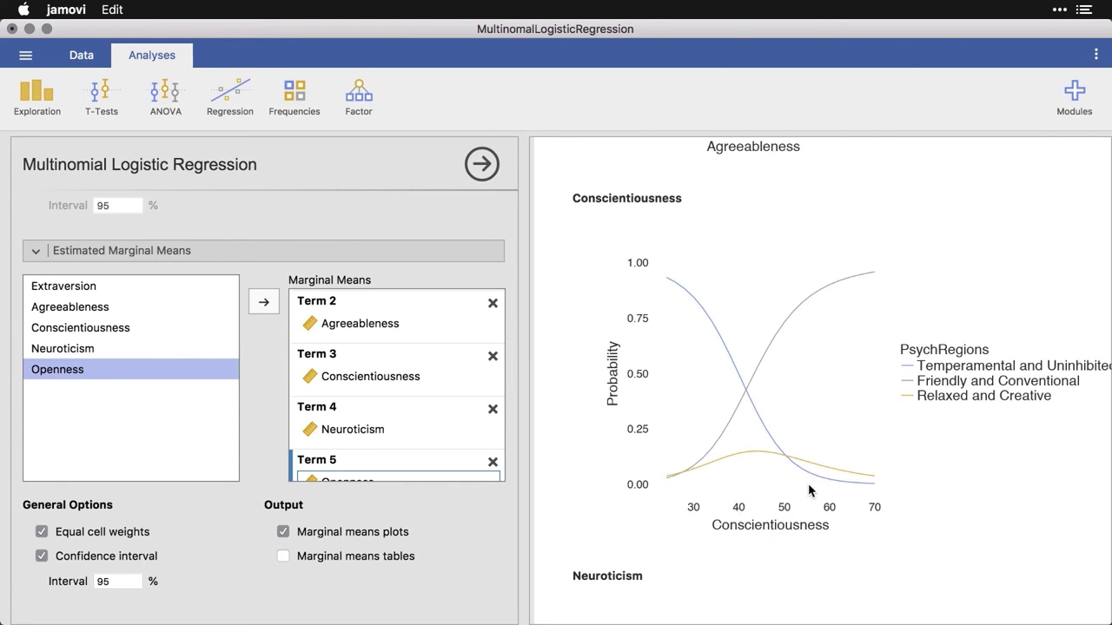
scroll(809, 486, down, 10)
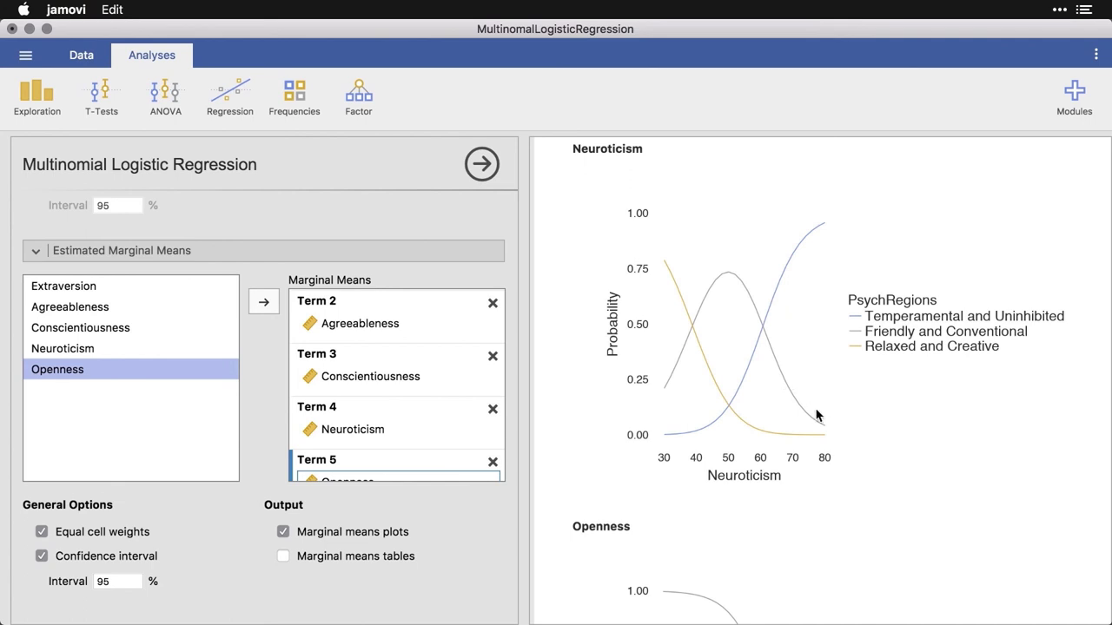
scroll(817, 416, down, 8)
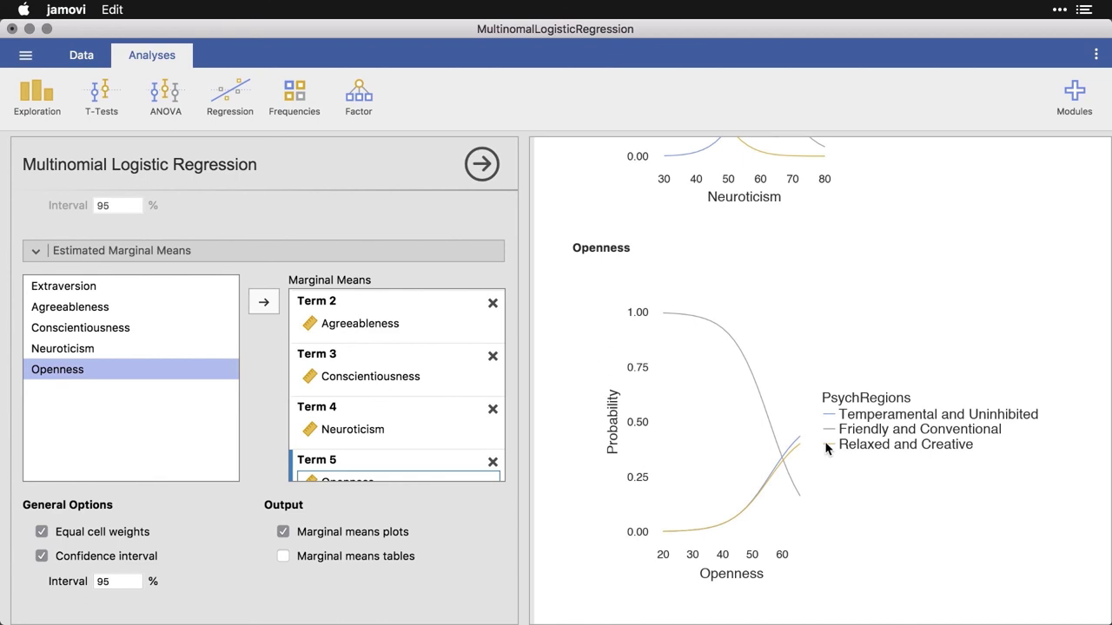
Scroll the results up to the model fit table (deviance 41.7, AIC 65.7, R²McF 0.579) and coefficients.
scroll(826, 448, up, 15)
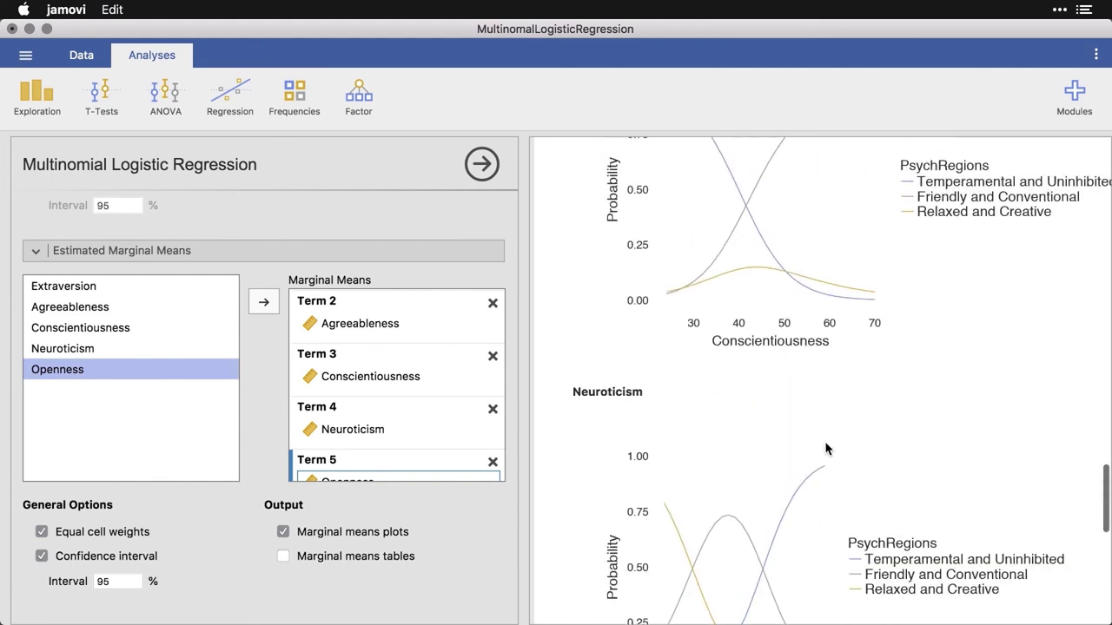
scroll(826, 449, up, 10)
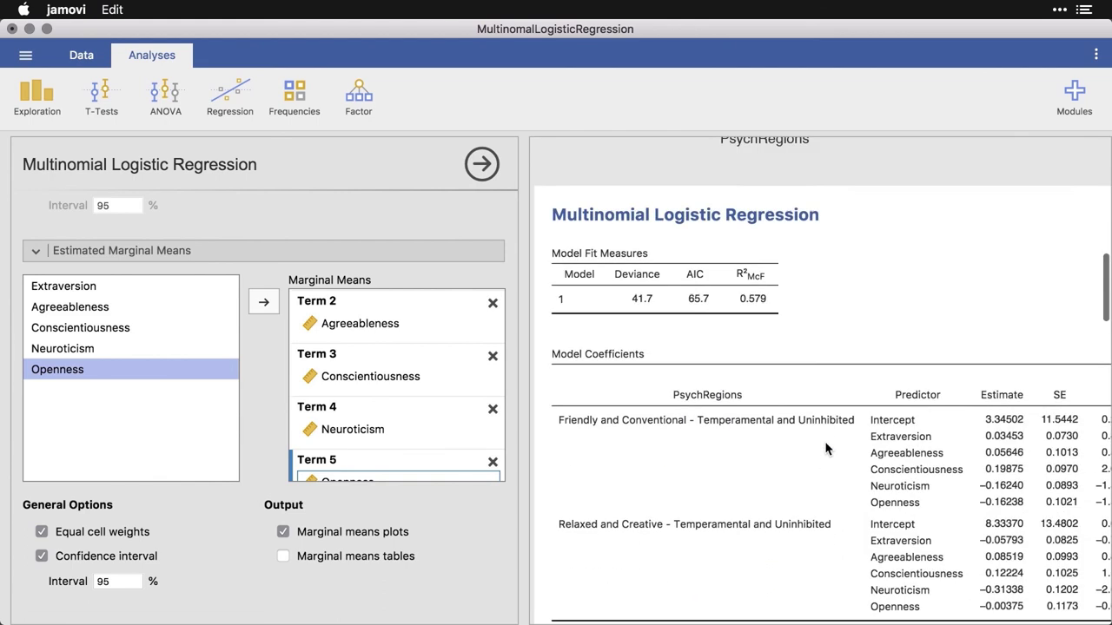